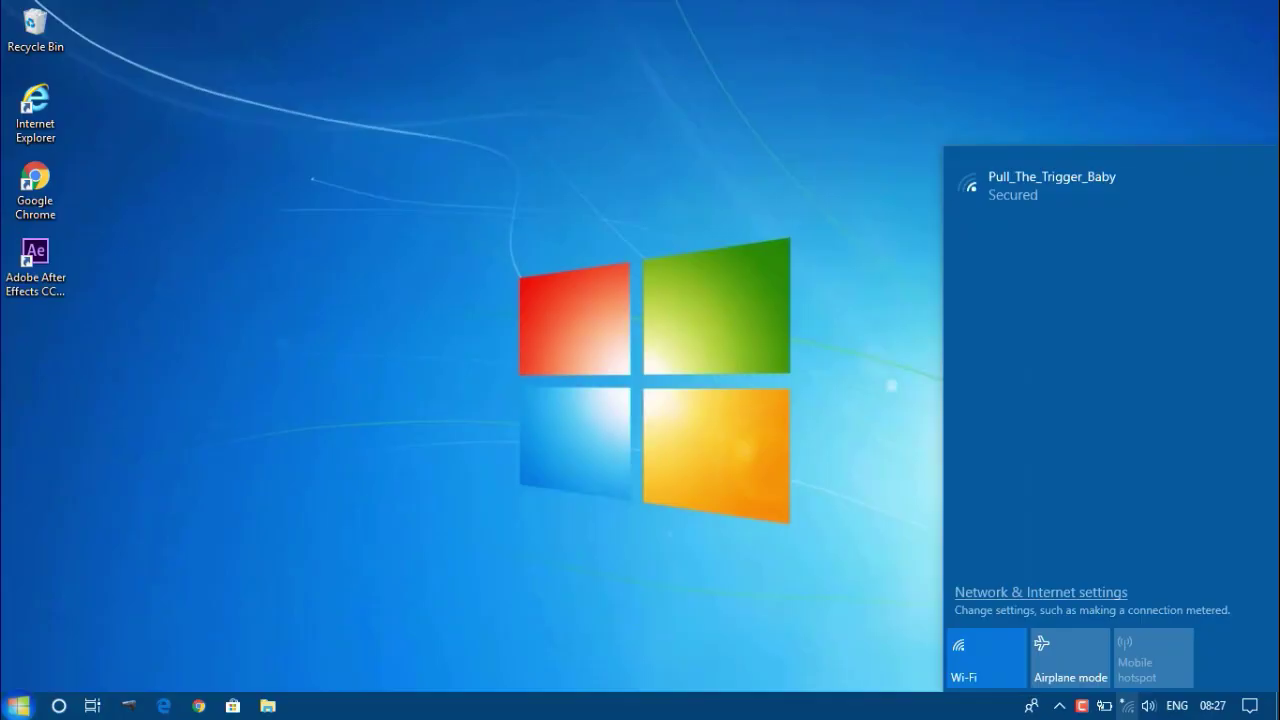
Dismiss the Wi-Fi network flyout so the Windows 10 desktop shows.
{"action": "left_click", "coordinate": [1127, 706]}
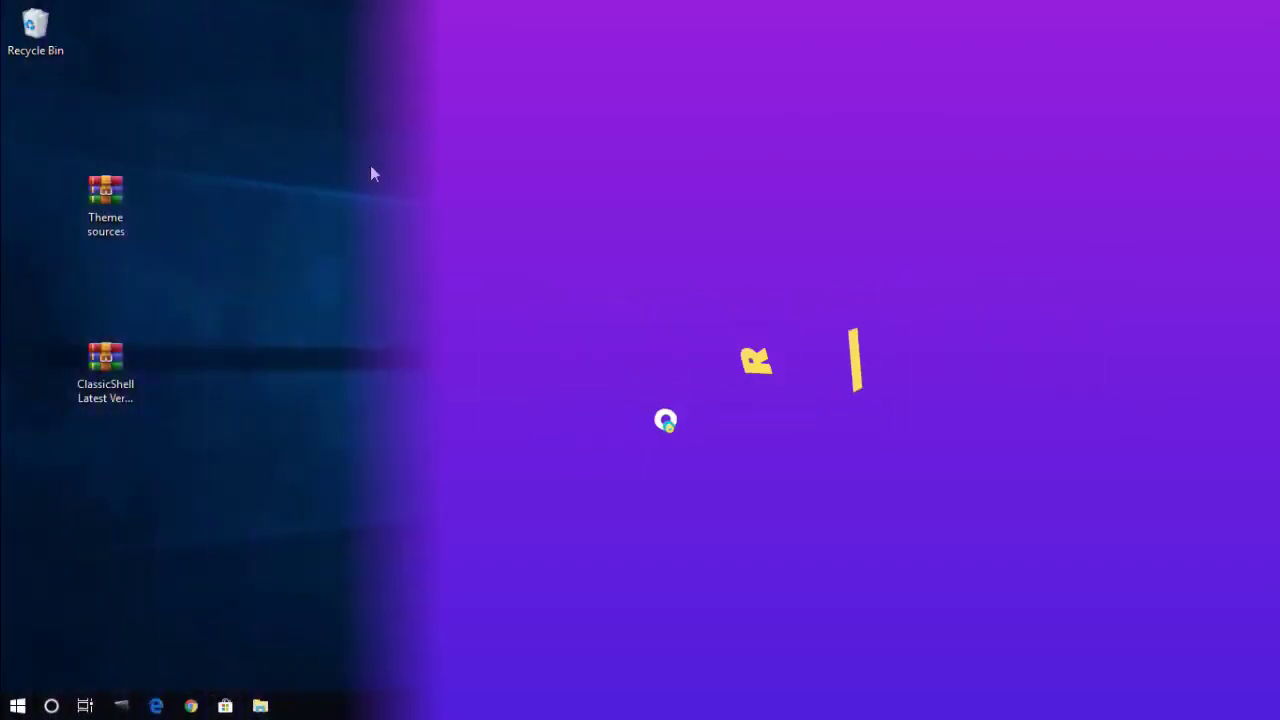
Extract the Theme sources archive here with WinRAR and delete the archive.
{"action": "right_click", "coordinate": [373, 166]}
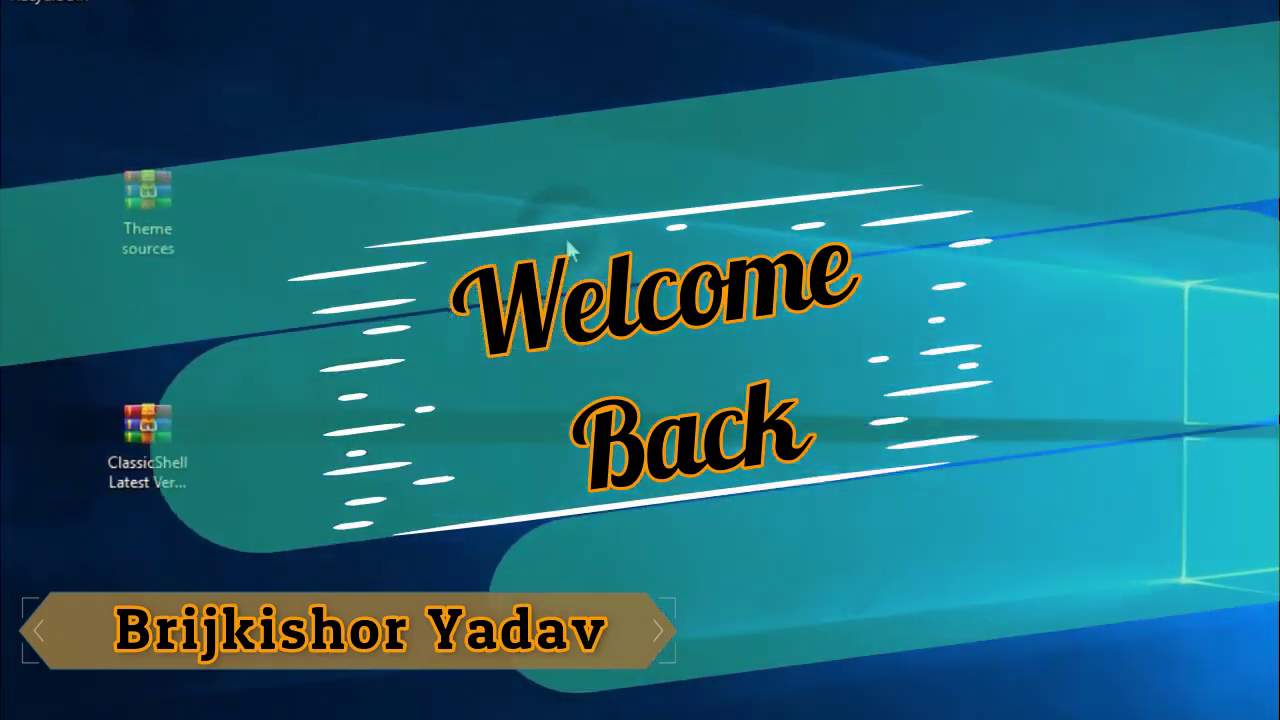
{"action": "left_click", "coordinate": [152, 252]}
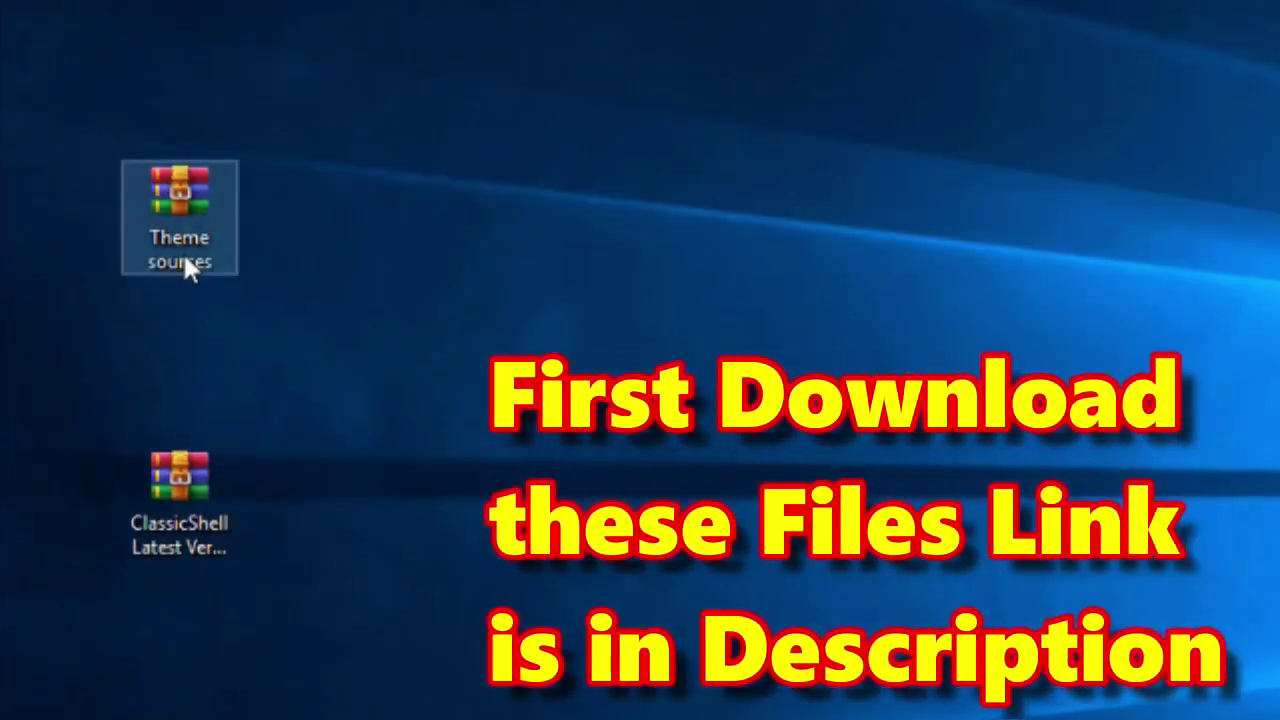
{"action": "right_click", "coordinate": [180, 250]}
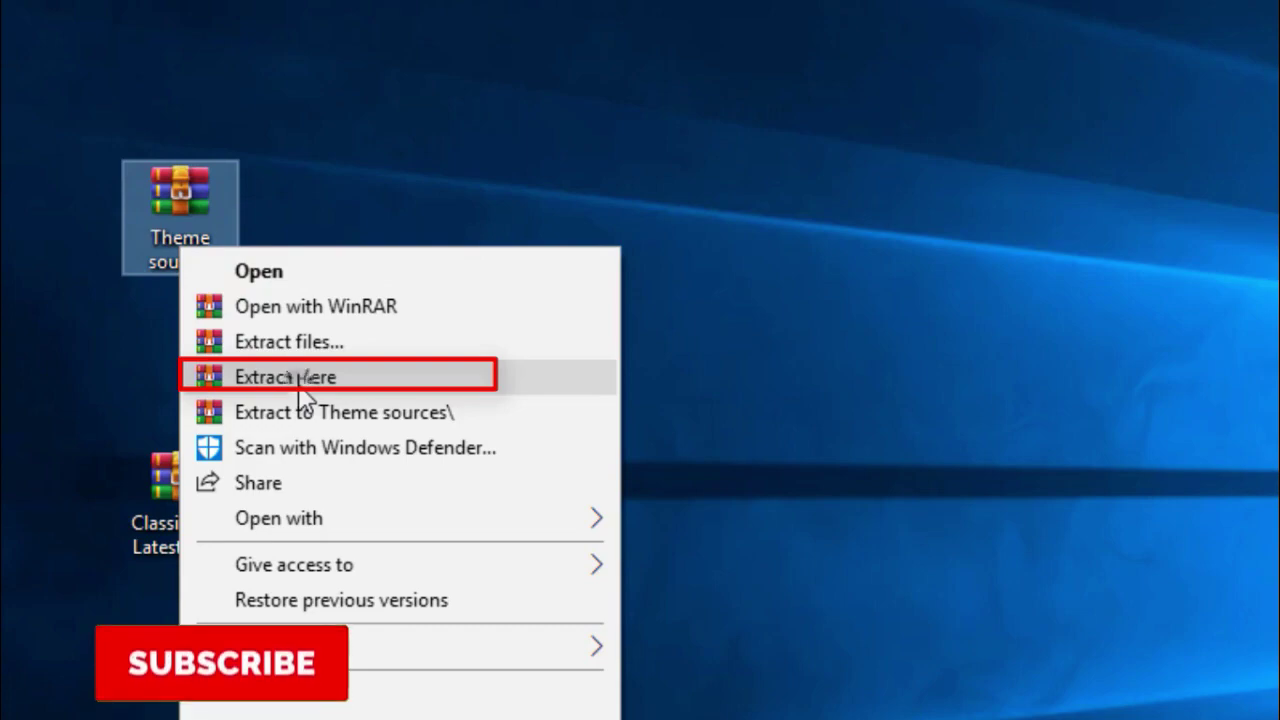
{"action": "left_click", "coordinate": [301, 397]}
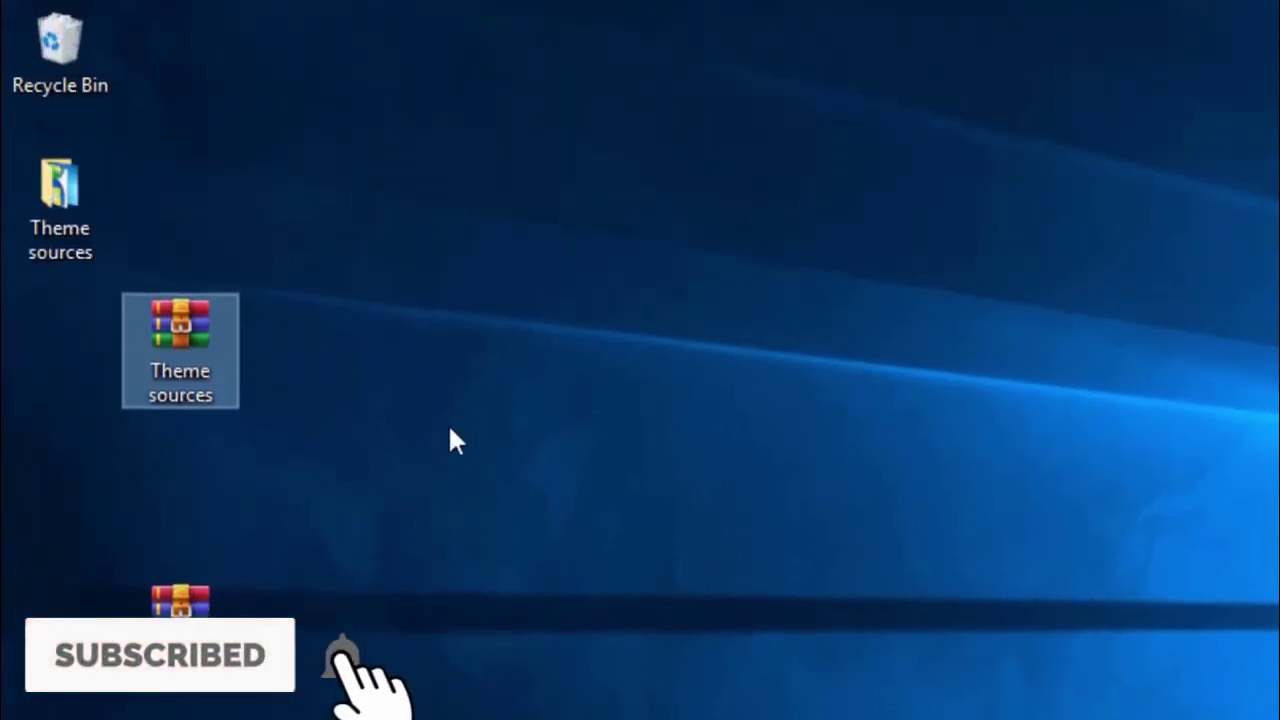
{"action": "left_click_drag", "start_coordinate": [174, 360], "coordinate": [60, 48]}
Move the ClassicShell archive below the Theme sources folder and refresh the desktop.
{"action": "left_click_drag", "start_coordinate": [69, 234], "coordinate": [185, 380]}
{"action": "left_click", "coordinate": [300, 368]}
{"action": "left_click_drag", "start_coordinate": [194, 634], "coordinate": [210, 532]}
{"action": "right_click", "coordinate": [292, 406]}
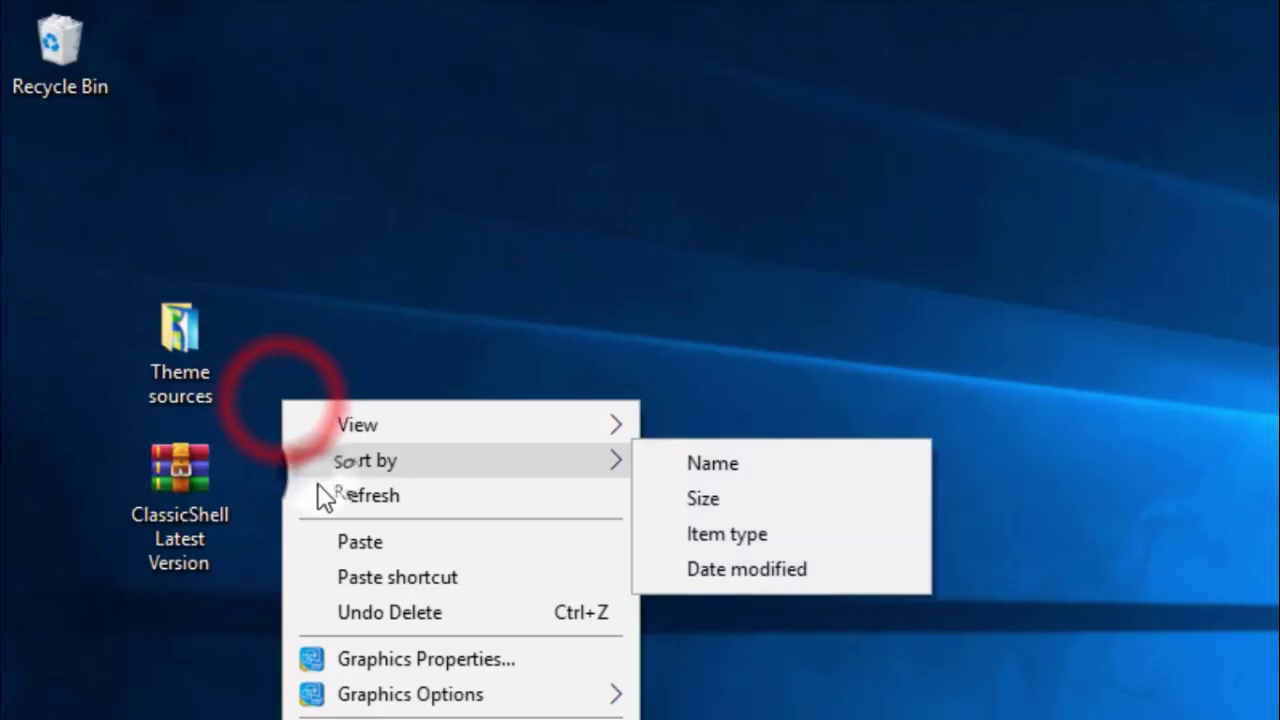
{"action": "left_click", "coordinate": [323, 491]}
{"action": "left_click", "coordinate": [166, 383]}
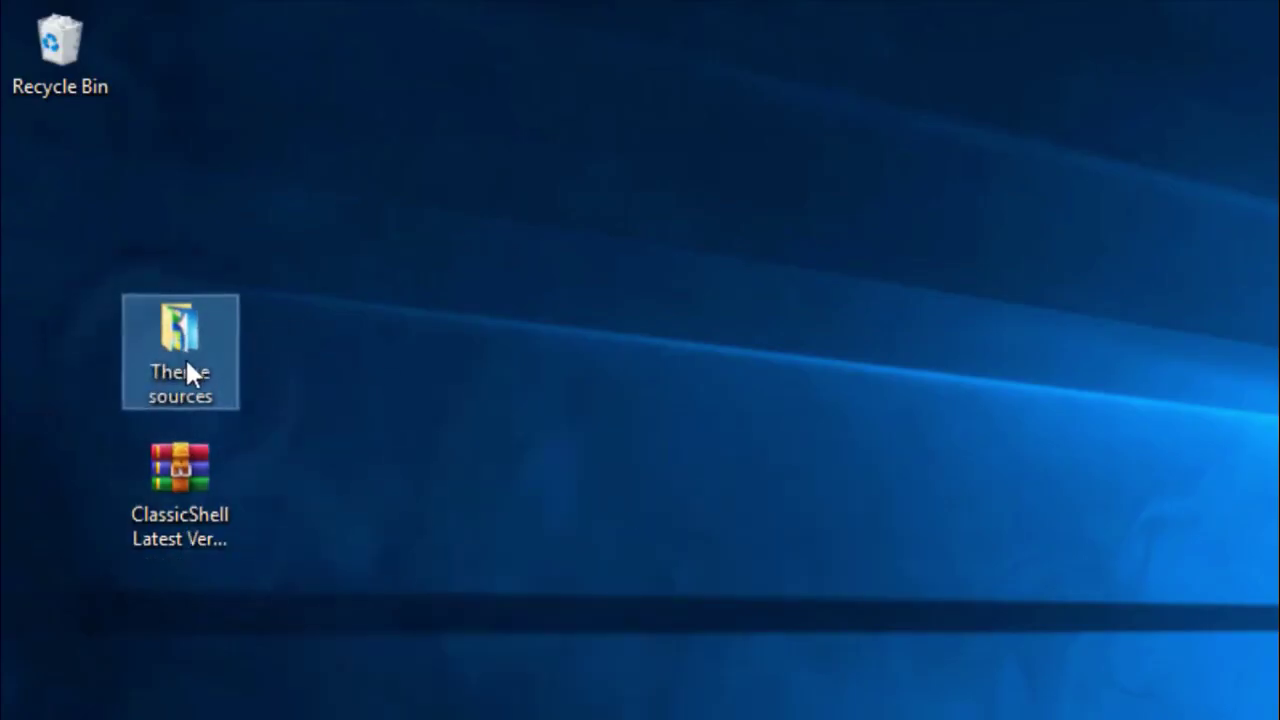
Extract the ClassicShell archive with its password, delete it, and place the installer below Theme sources.
{"action": "right_click", "coordinate": [178, 495]}
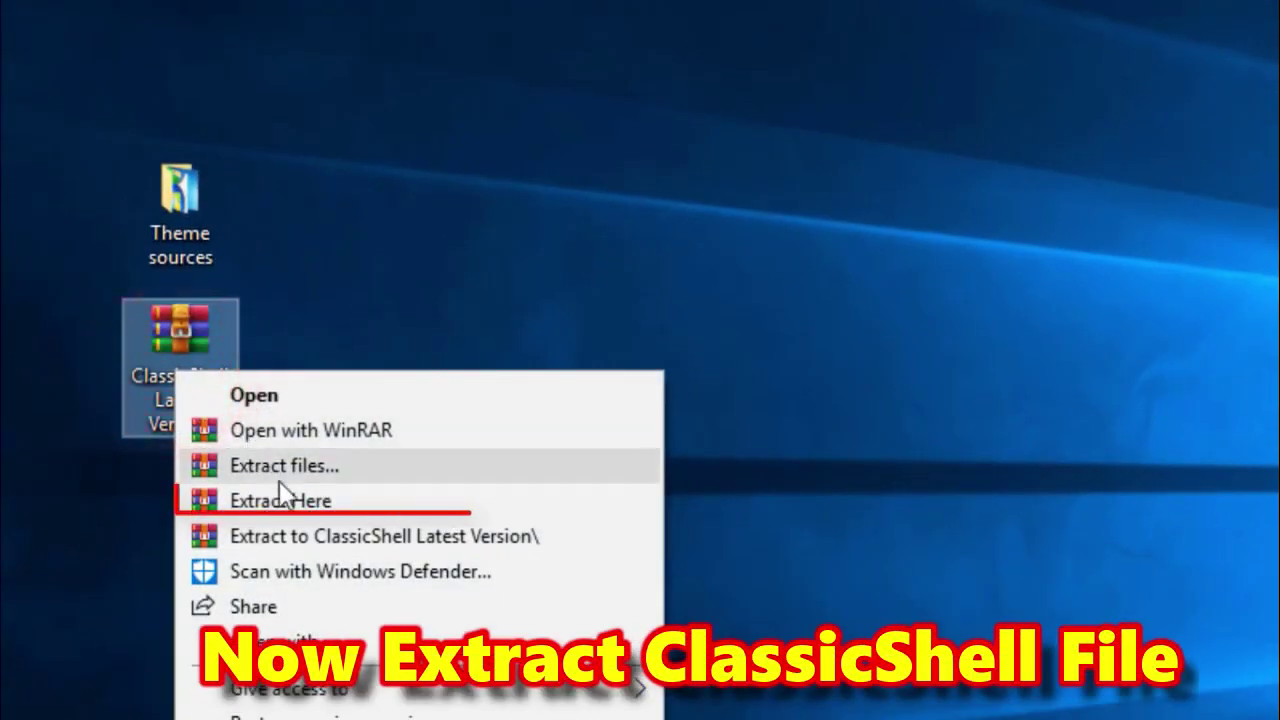
{"action": "left_click", "coordinate": [302, 502]}
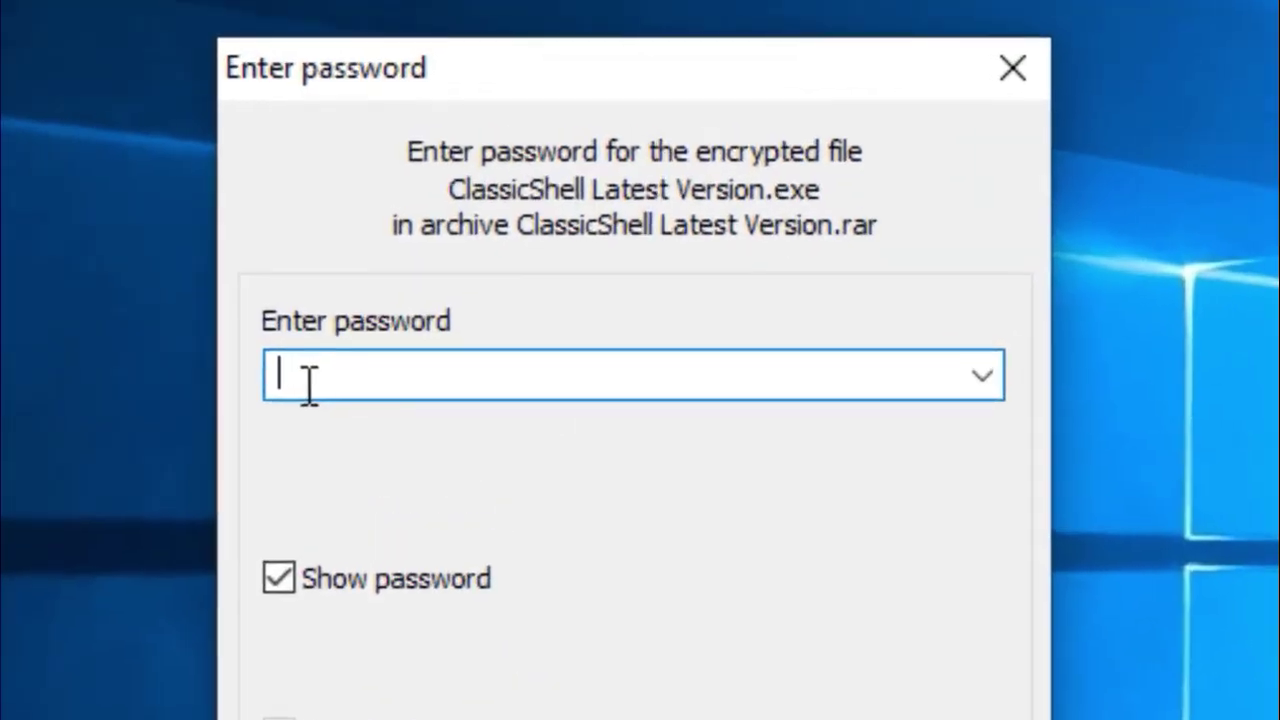
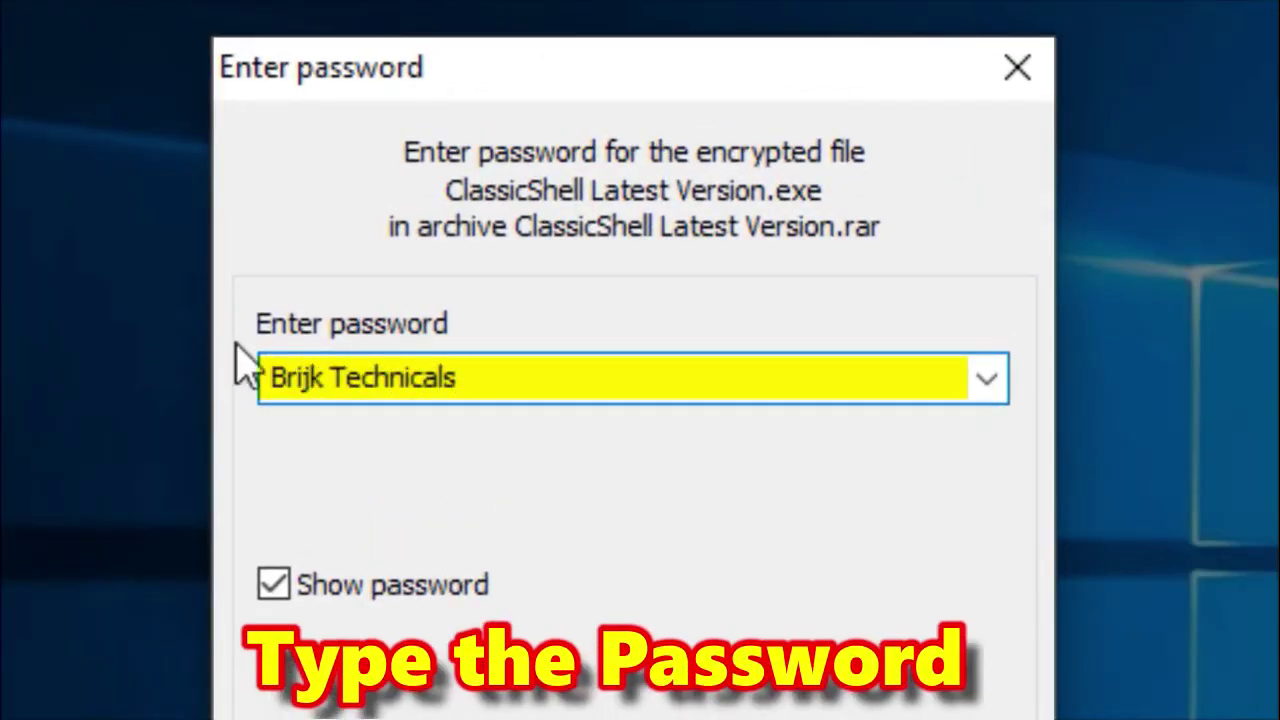
{"action": "left_click_drag", "start_coordinate": [240, 322], "coordinate": [546, 420]}
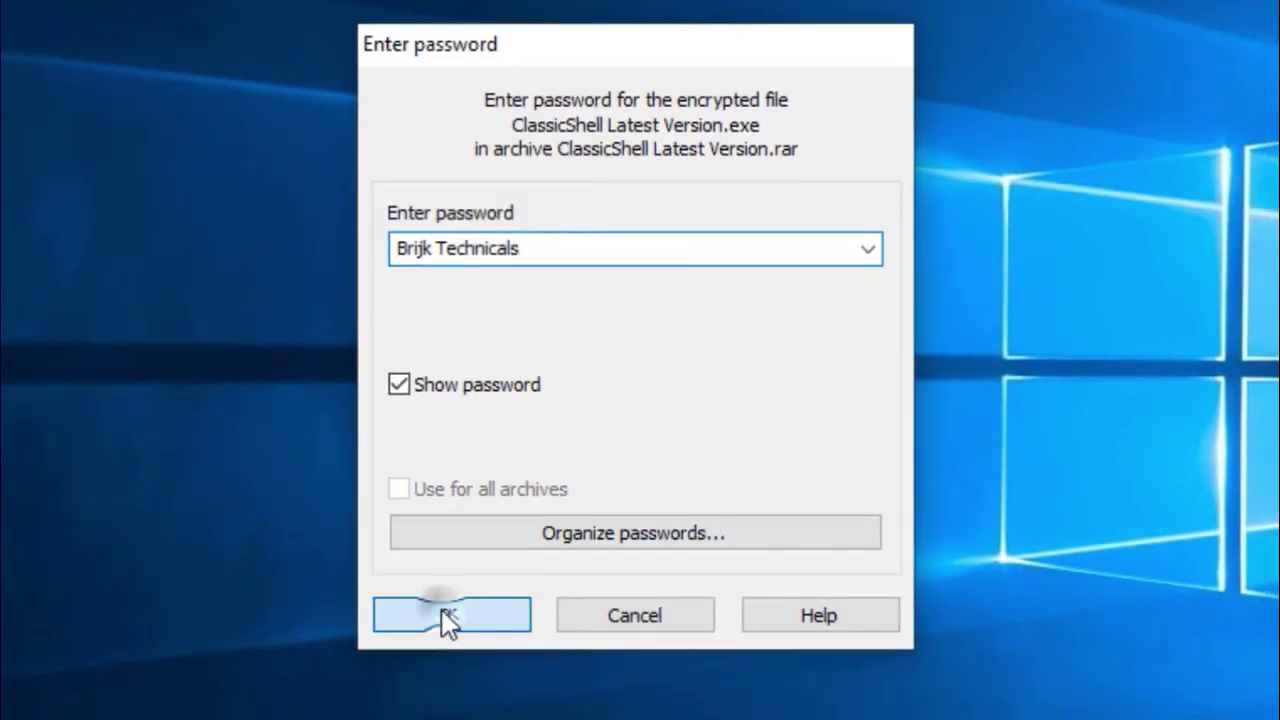
{"action": "left_click", "coordinate": [447, 618]}
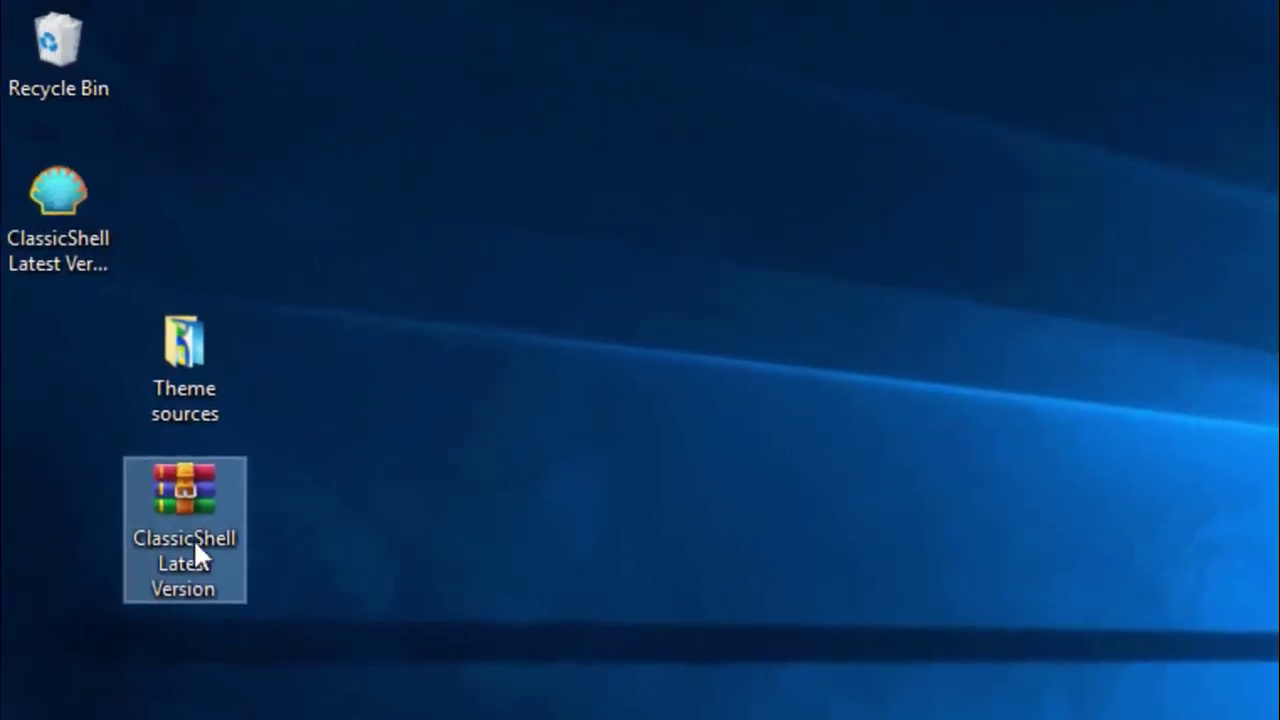
{"action": "left_click_drag", "start_coordinate": [193, 538], "coordinate": [58, 48]}
{"action": "left_click_drag", "start_coordinate": [133, 443], "coordinate": [175, 505]}
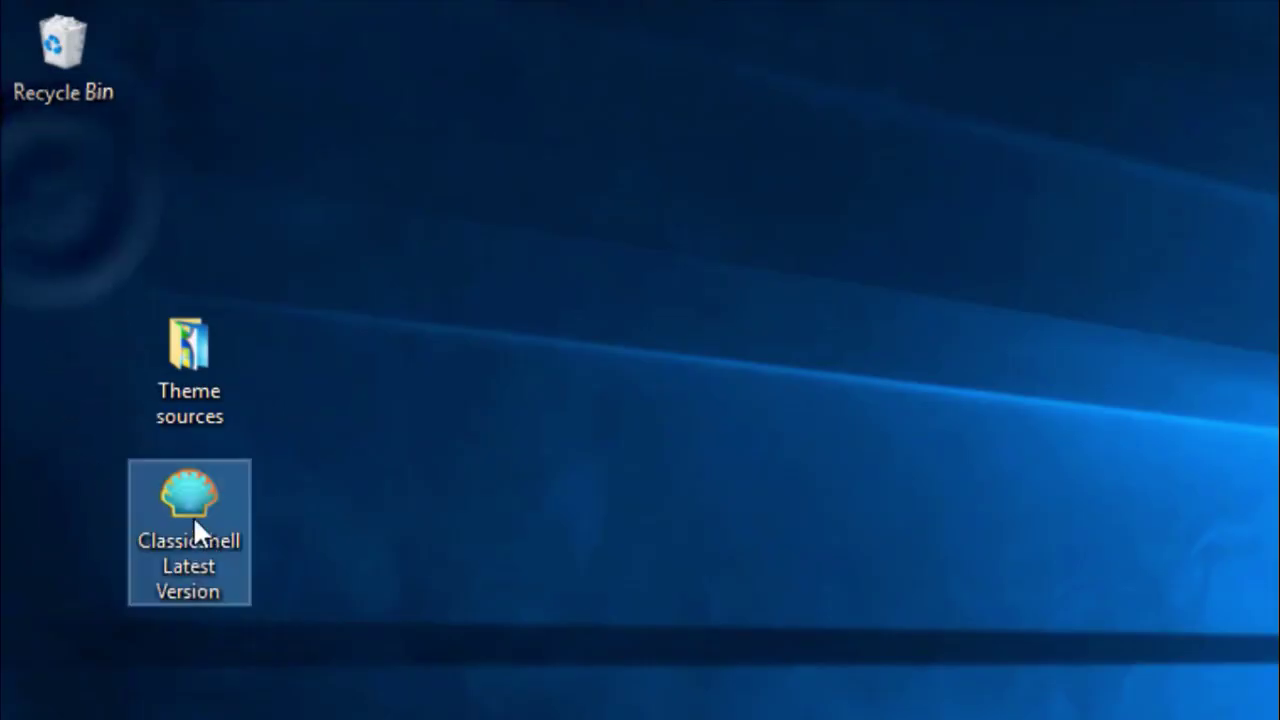
Open Theme sources in a restored window showing Lockscreen, Start-Logo and Wallpaper, then bring up the taskbar menu.
{"action": "left_click", "coordinate": [365, 518]}
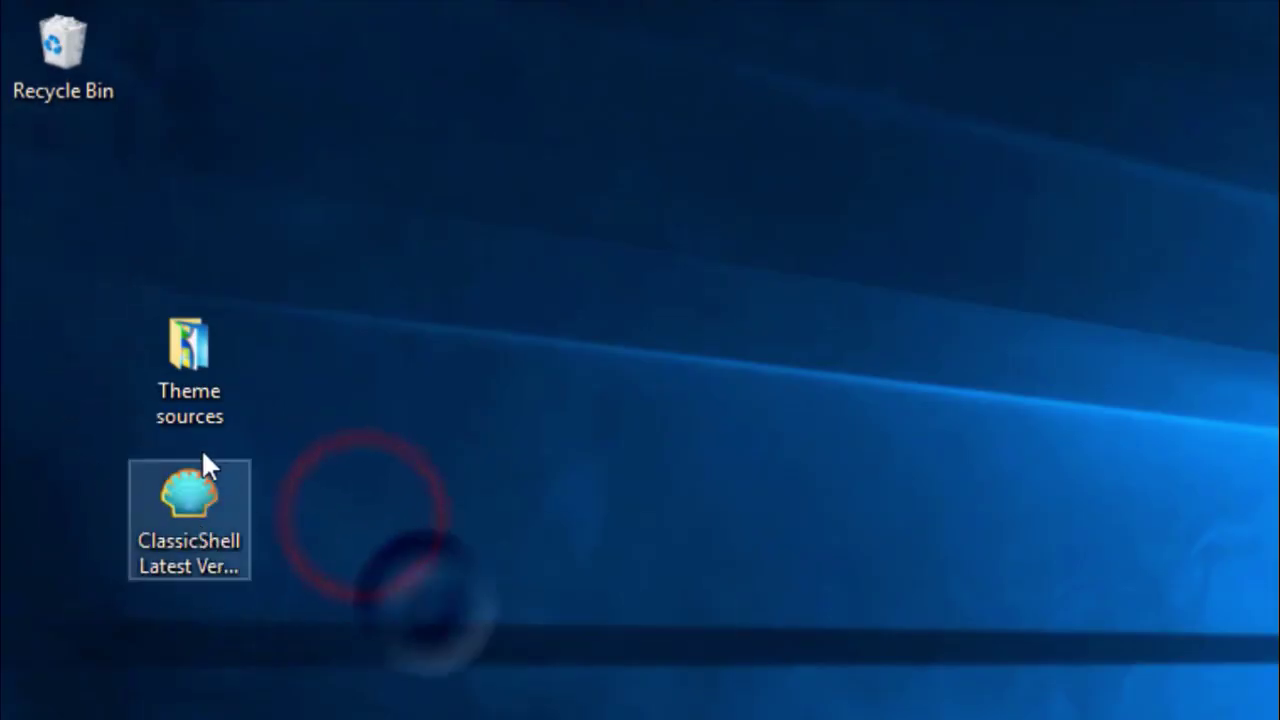
{"action": "right_click", "coordinate": [190, 523]}
{"action": "left_click", "coordinate": [186, 386]}
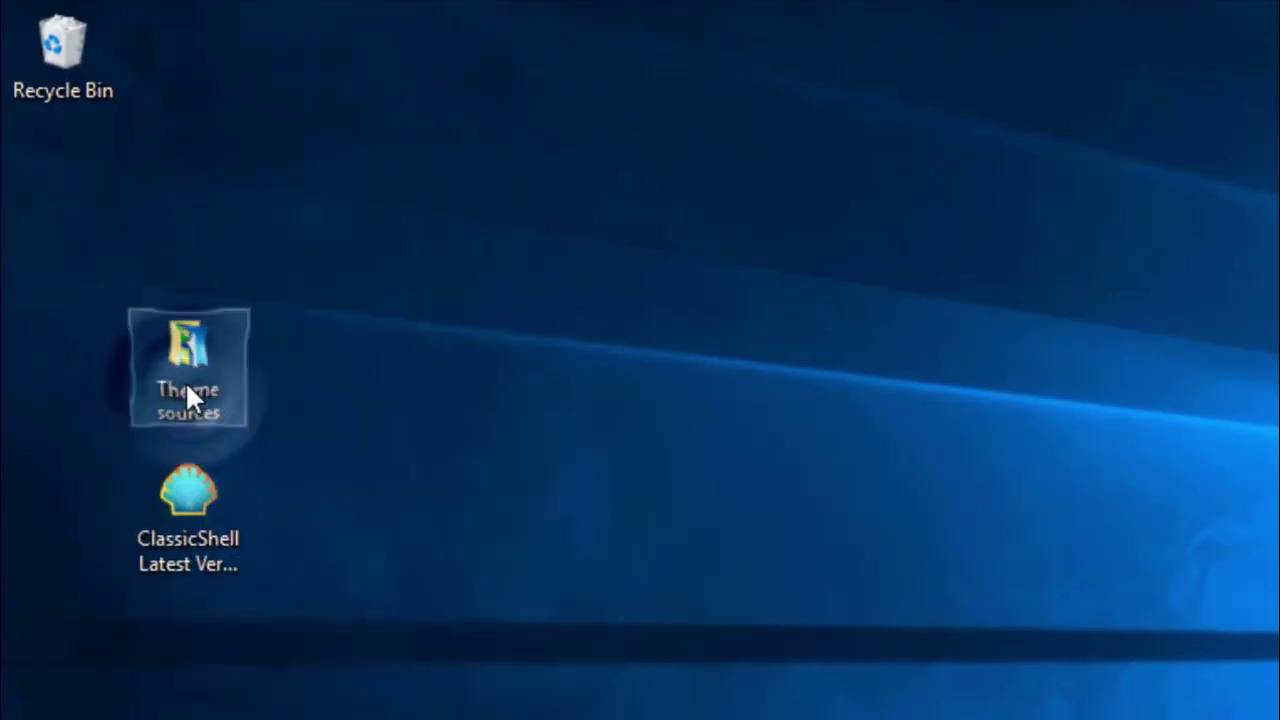
{"action": "double_click", "coordinate": [186, 382]}
{"action": "left_click_drag", "start_coordinate": [530, 11], "coordinate": [752, 79]}
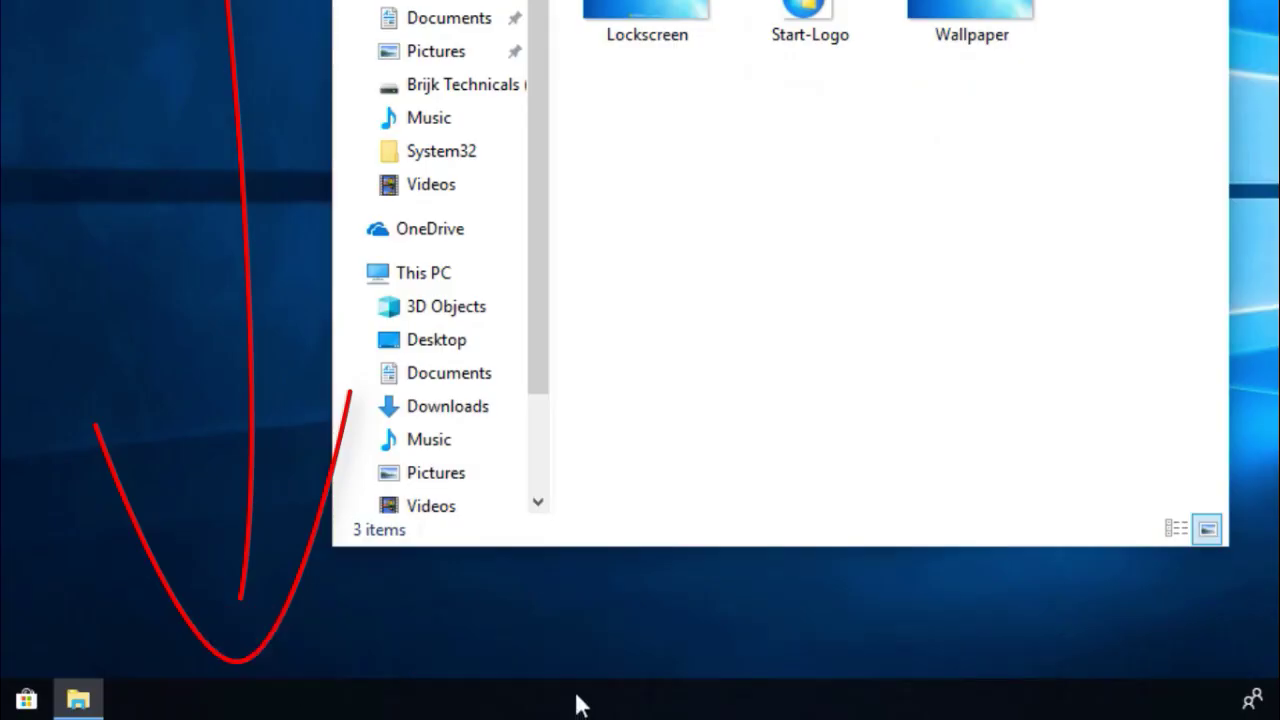
{"action": "right_click", "coordinate": [578, 702]}
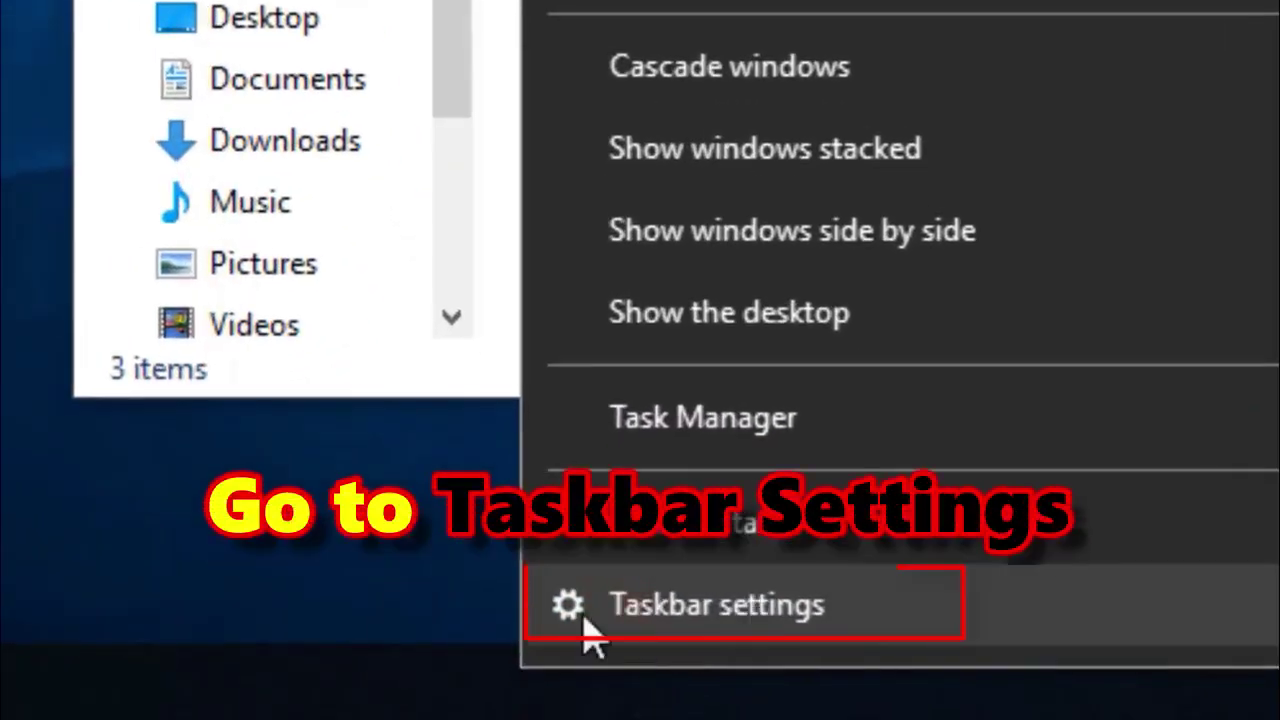
Set the desktop background picture to Wallpaper from Desktop > Theme sources.
{"action": "left_click", "coordinate": [712, 612]}
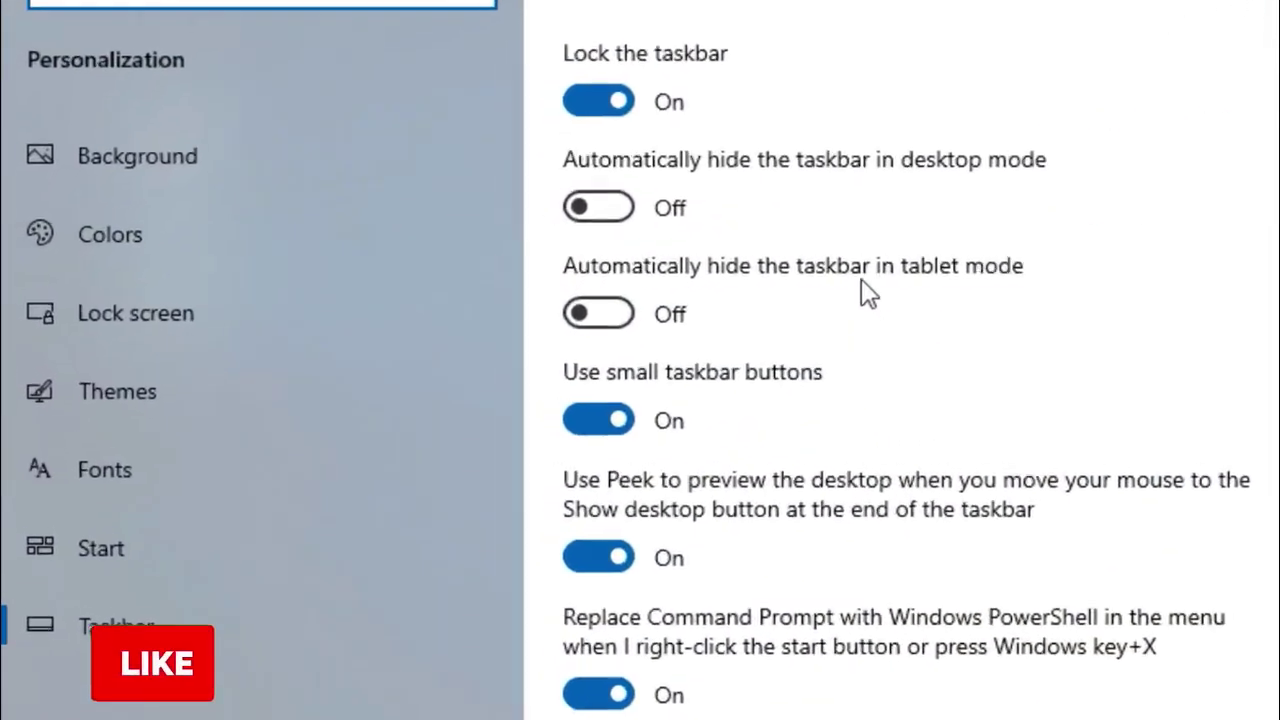
{"action": "left_click", "coordinate": [187, 155]}
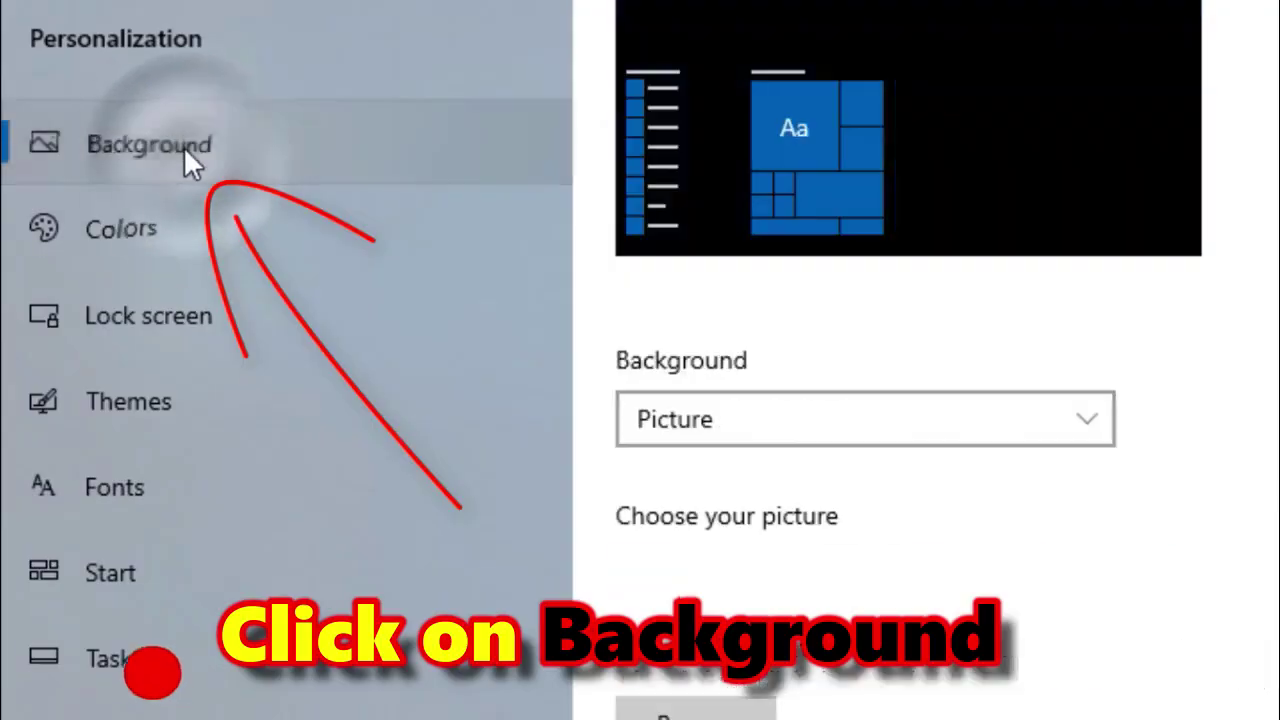
{"action": "left_click", "coordinate": [798, 436]}
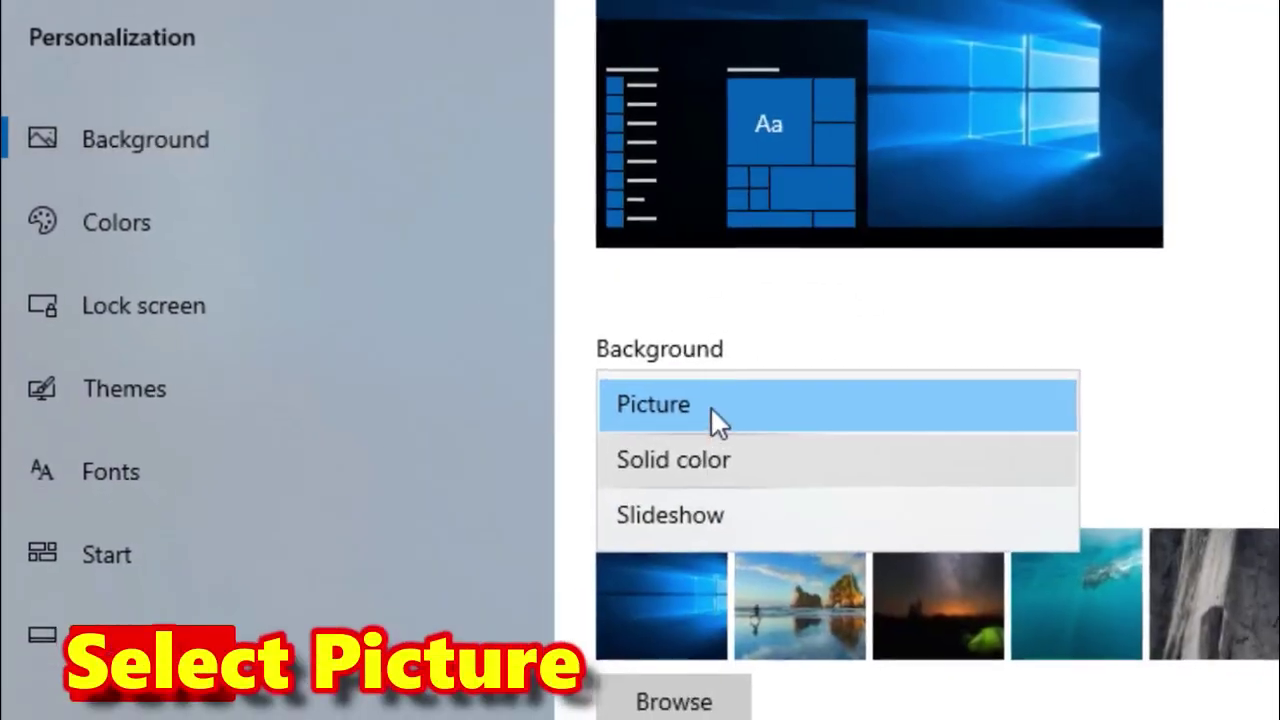
{"action": "left_click", "coordinate": [712, 408]}
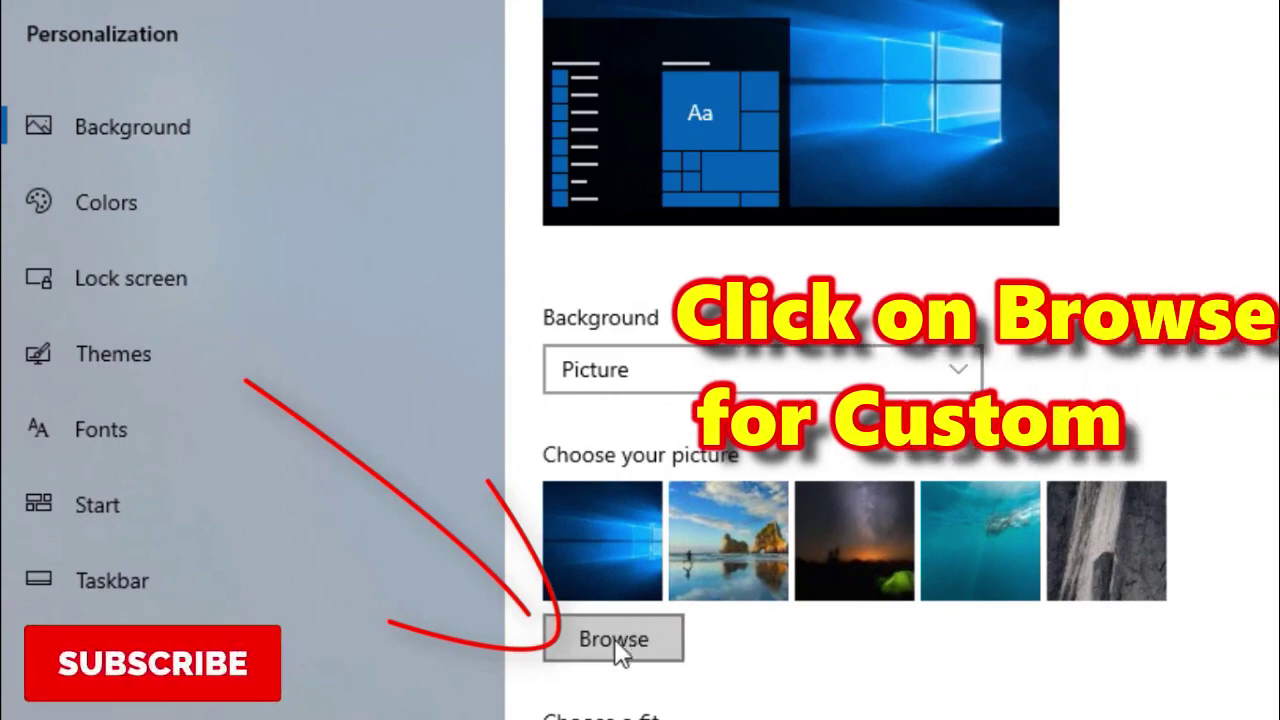
{"action": "left_click", "coordinate": [608, 638]}
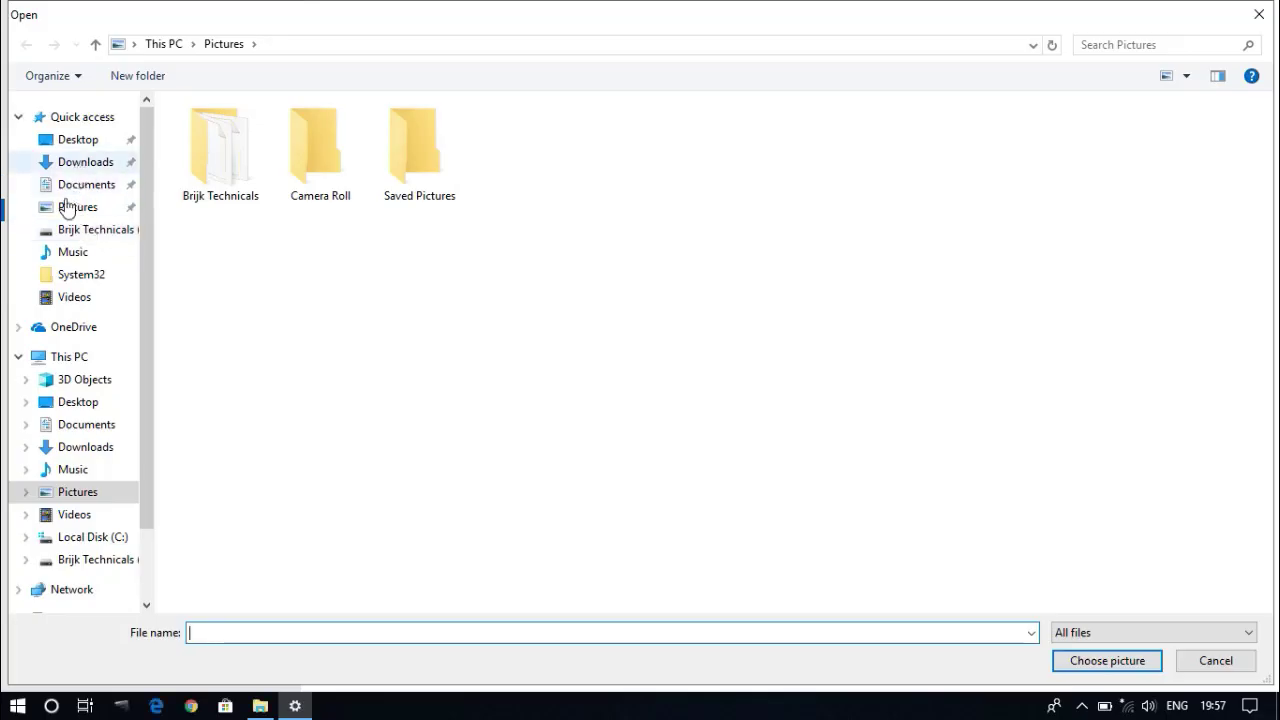
{"action": "left_click", "coordinate": [78, 139]}
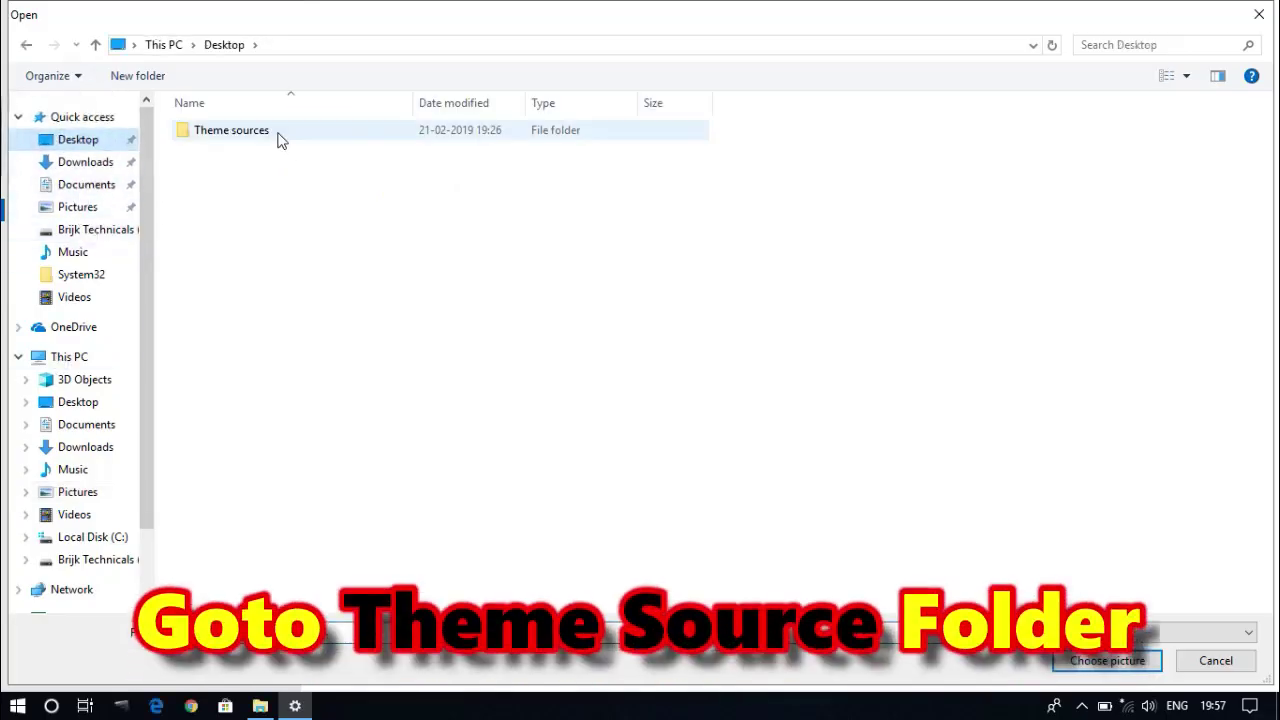
{"action": "double_click", "coordinate": [278, 138]}
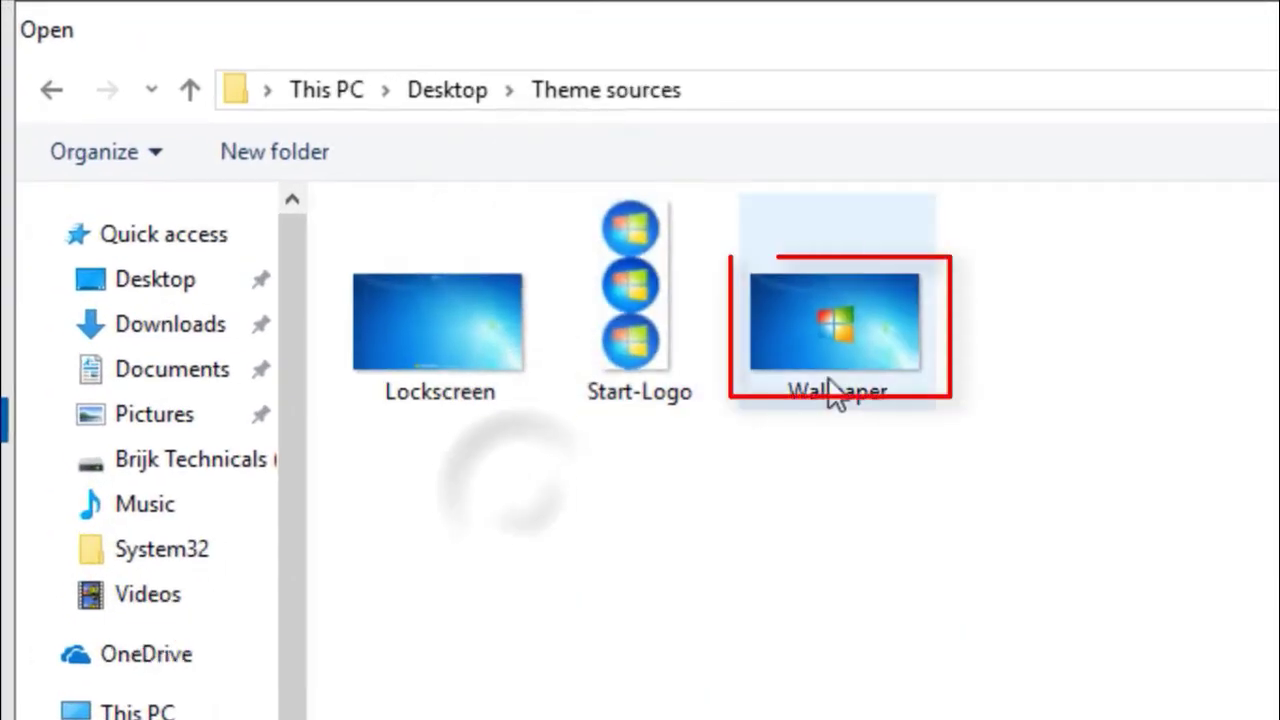
{"action": "double_click", "coordinate": [830, 398]}
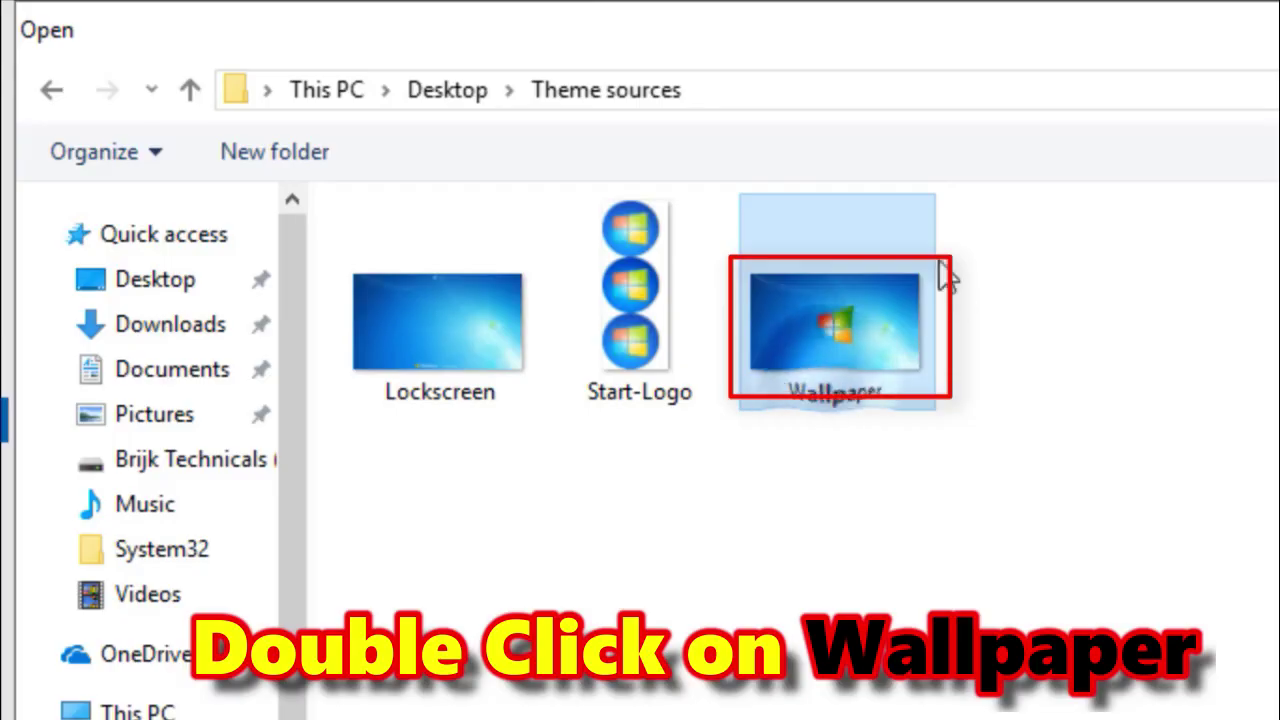
{"action": "double_click", "coordinate": [826, 356]}
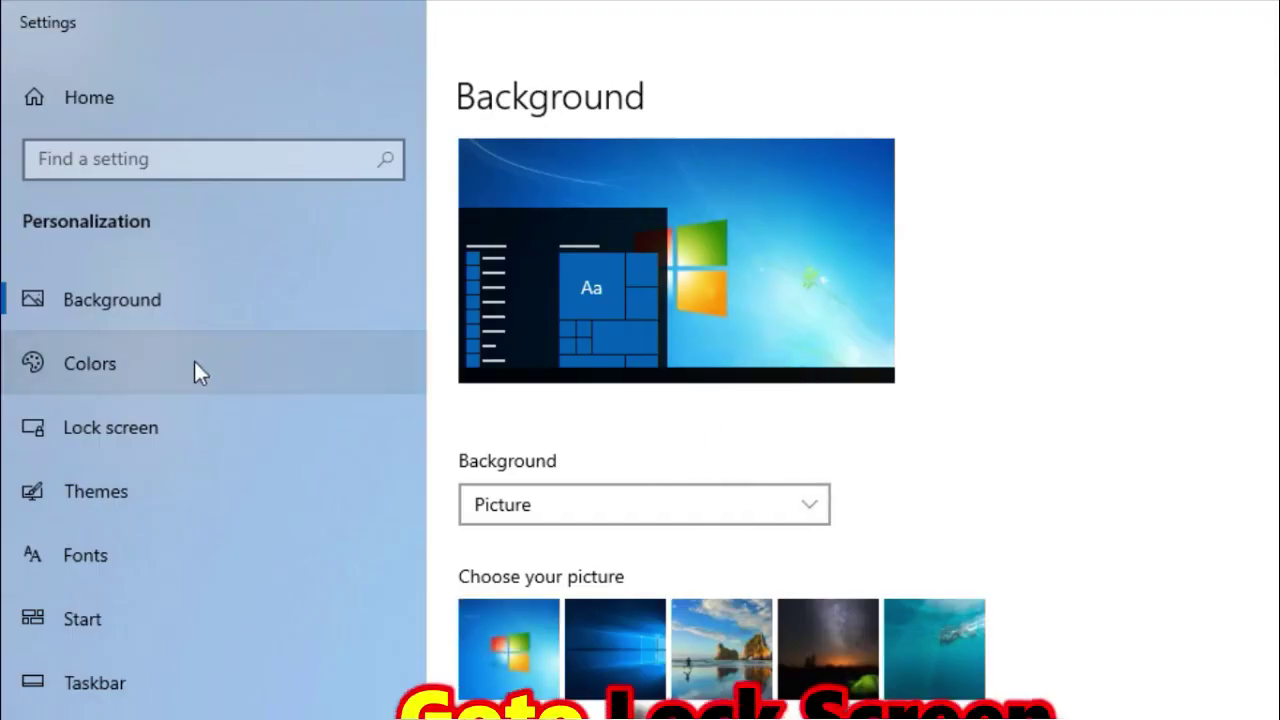
Set the lock screen picture to the Lockscreen image from Theme sources.
{"action": "left_click", "coordinate": [121, 438]}
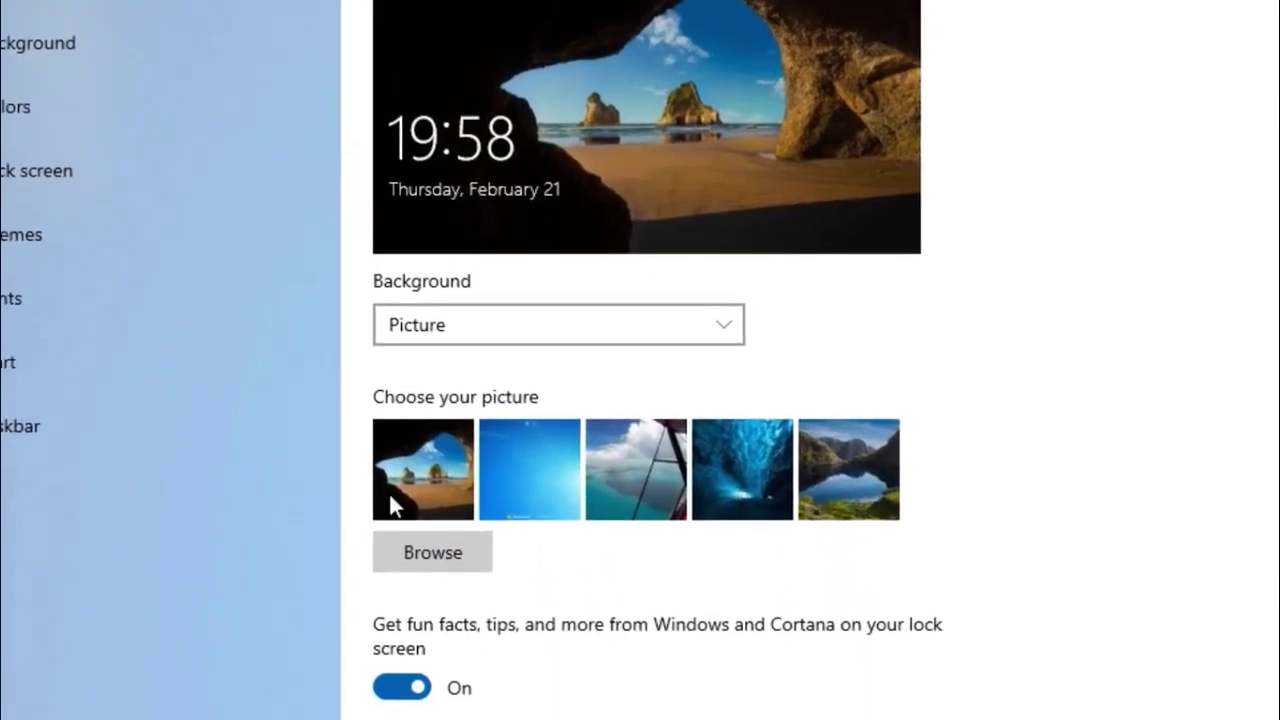
{"action": "left_click", "coordinate": [424, 545]}
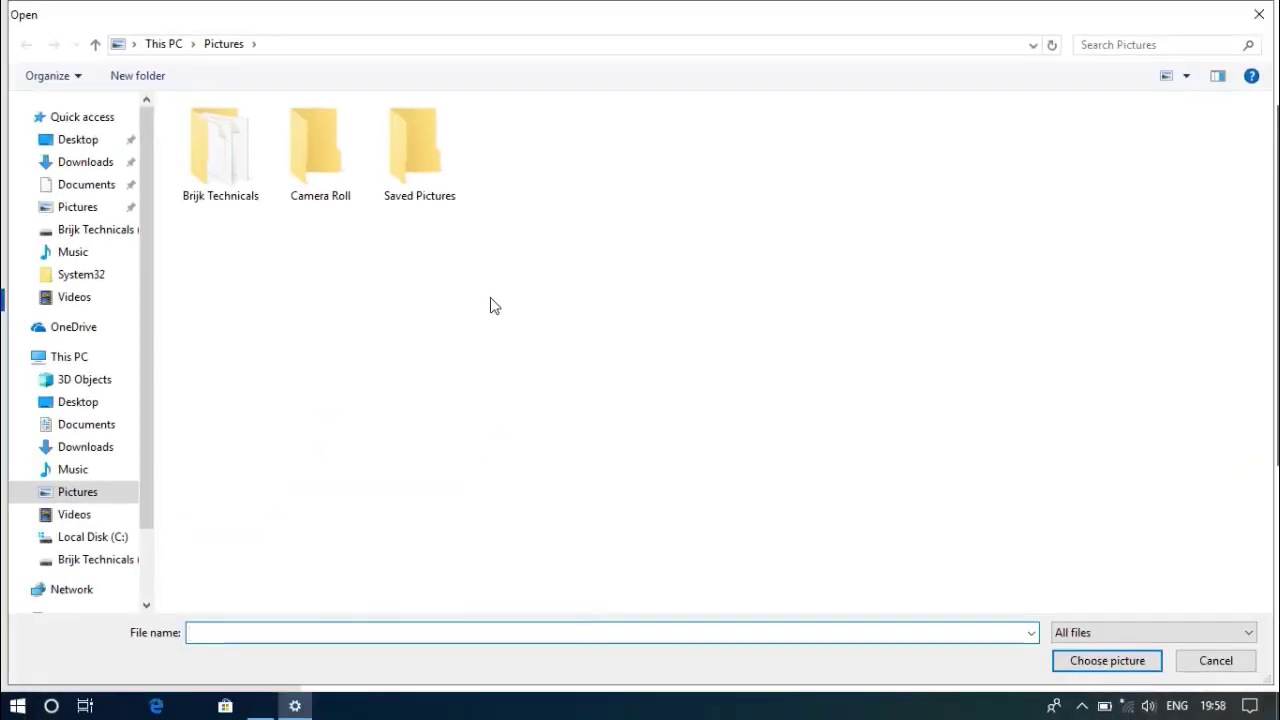
{"action": "left_click", "coordinate": [85, 145]}
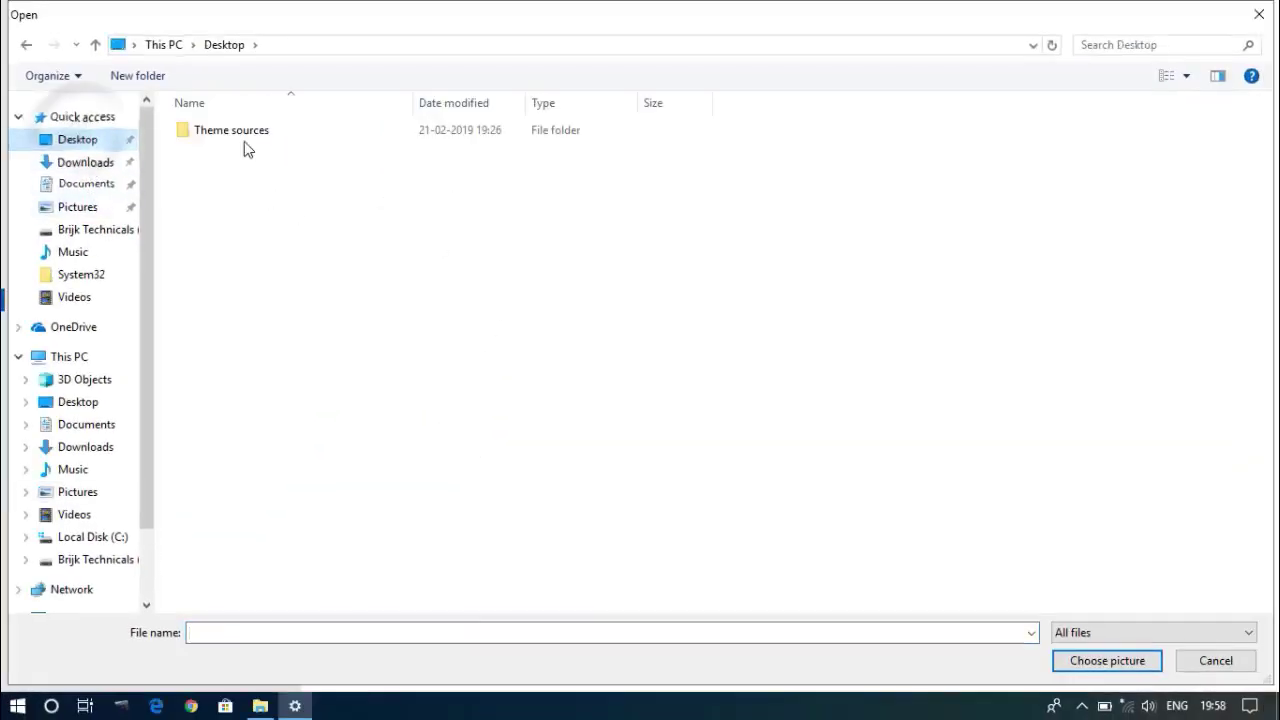
{"action": "double_click", "coordinate": [246, 140]}
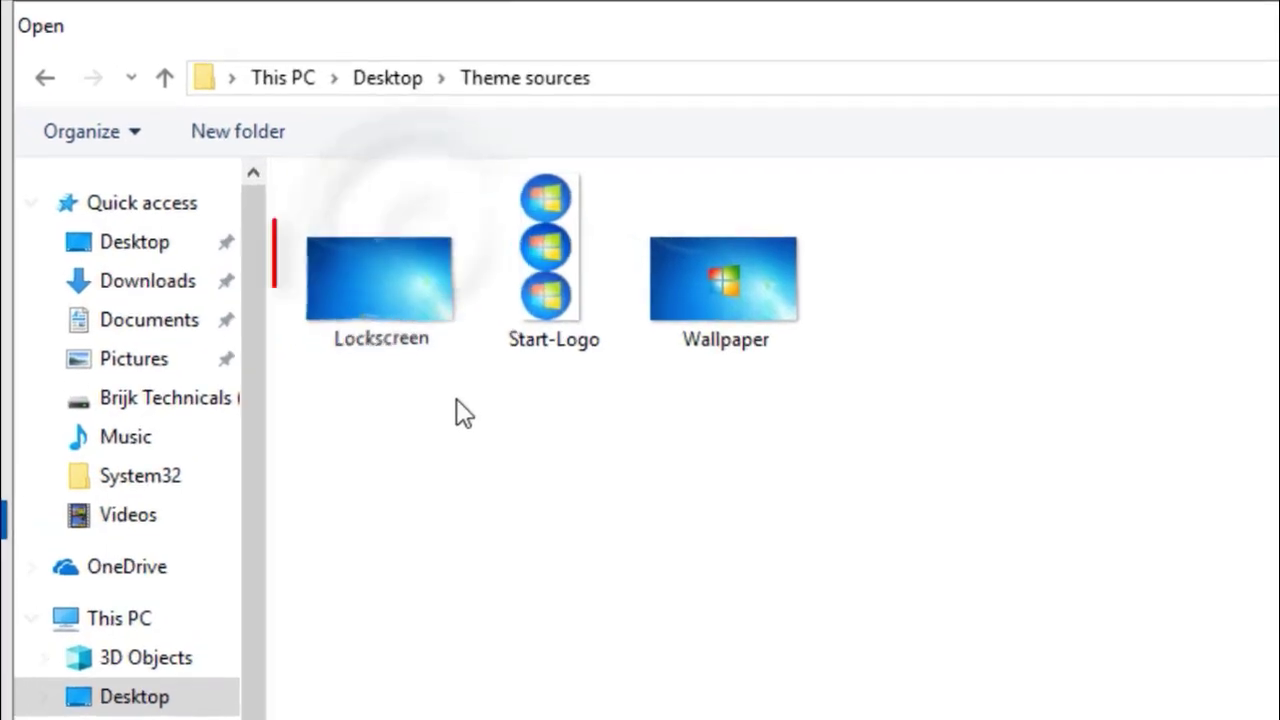
{"action": "left_click", "coordinate": [411, 305]}
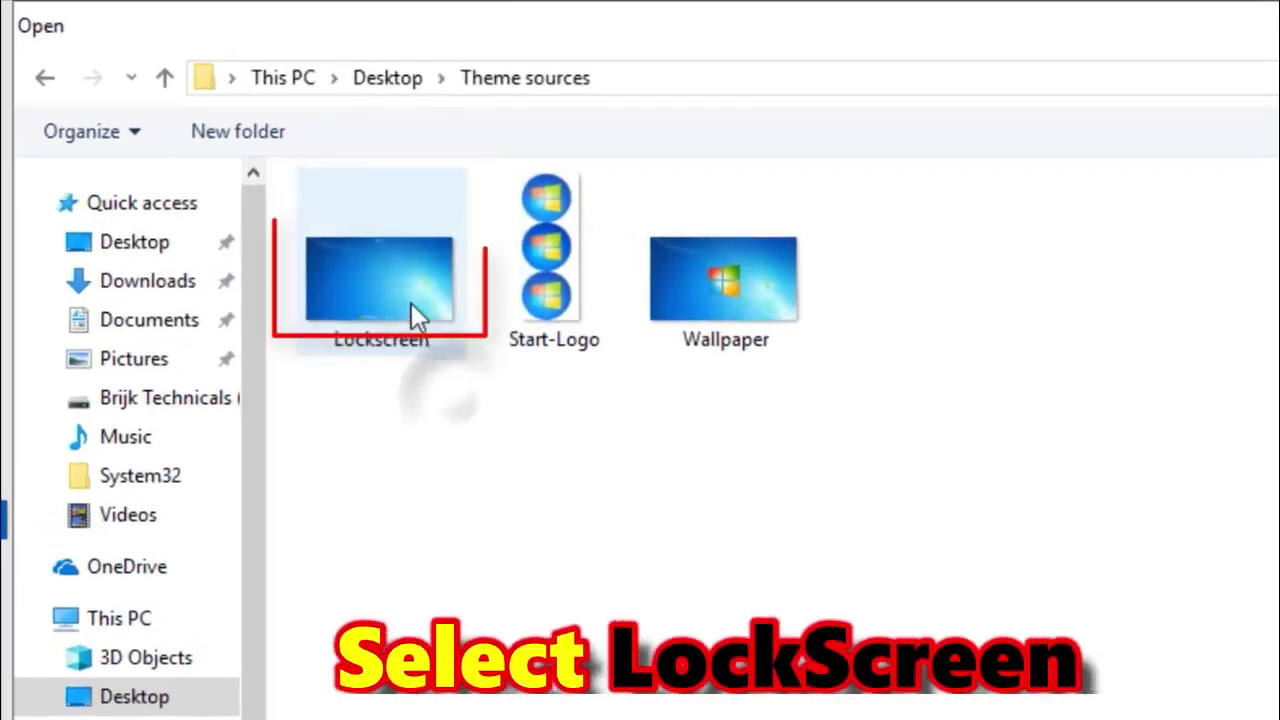
{"action": "double_click", "coordinate": [411, 305]}
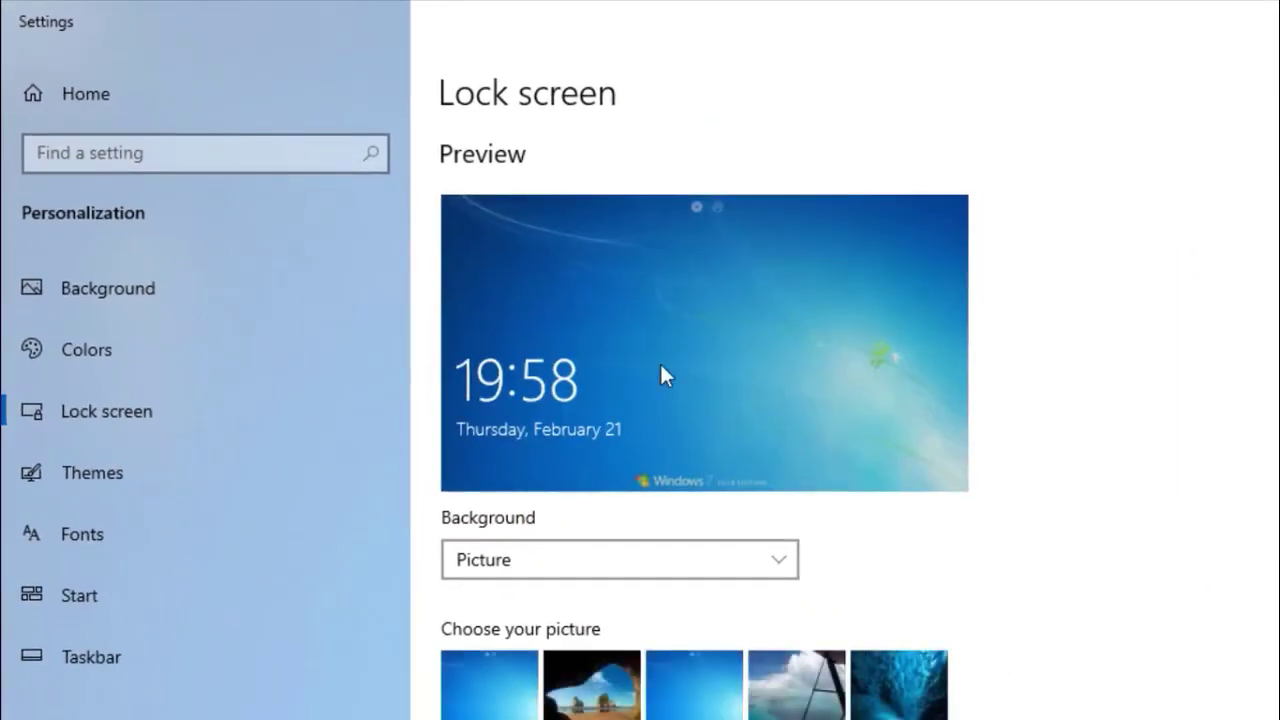
Choose the light blue accent colour, turn transparency effects off, and close Settings.
{"action": "left_click", "coordinate": [141, 370]}
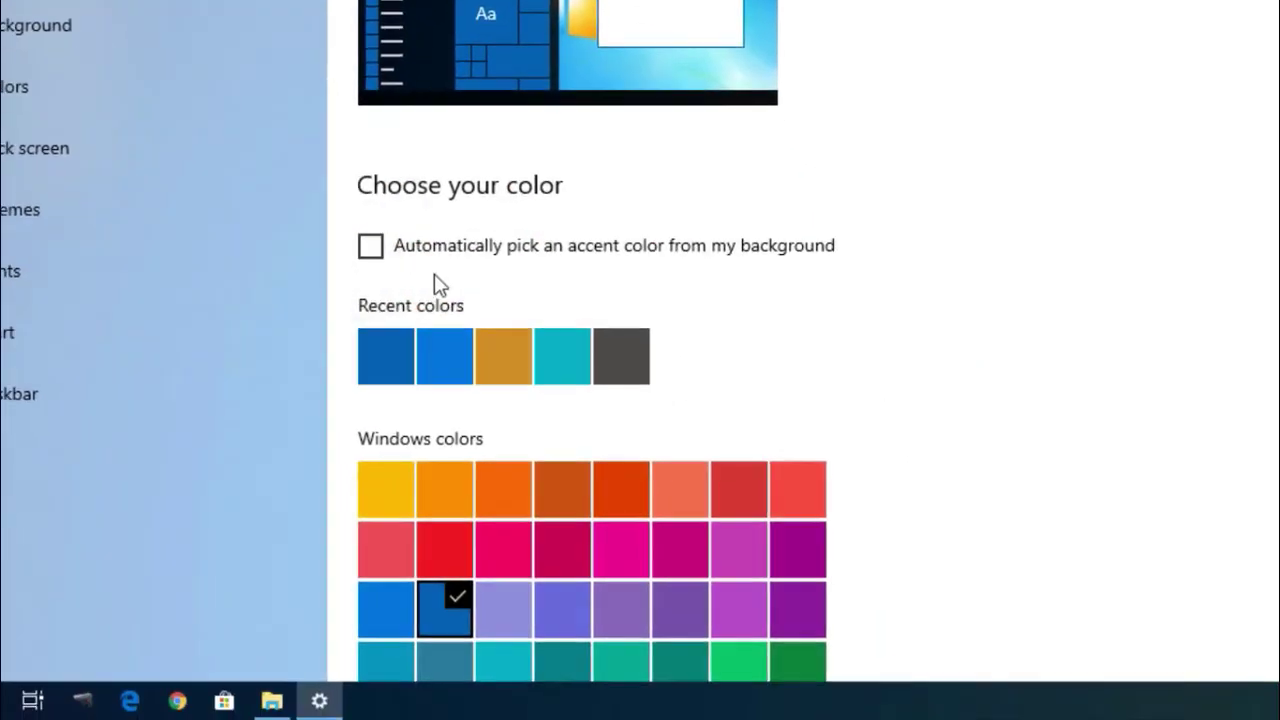
{"action": "scroll", "coordinate": [990, 350], "scroll_direction": "down", "scroll_amount": 5}
{"action": "scroll", "coordinate": [977, 352], "scroll_direction": "up", "scroll_amount": 5}
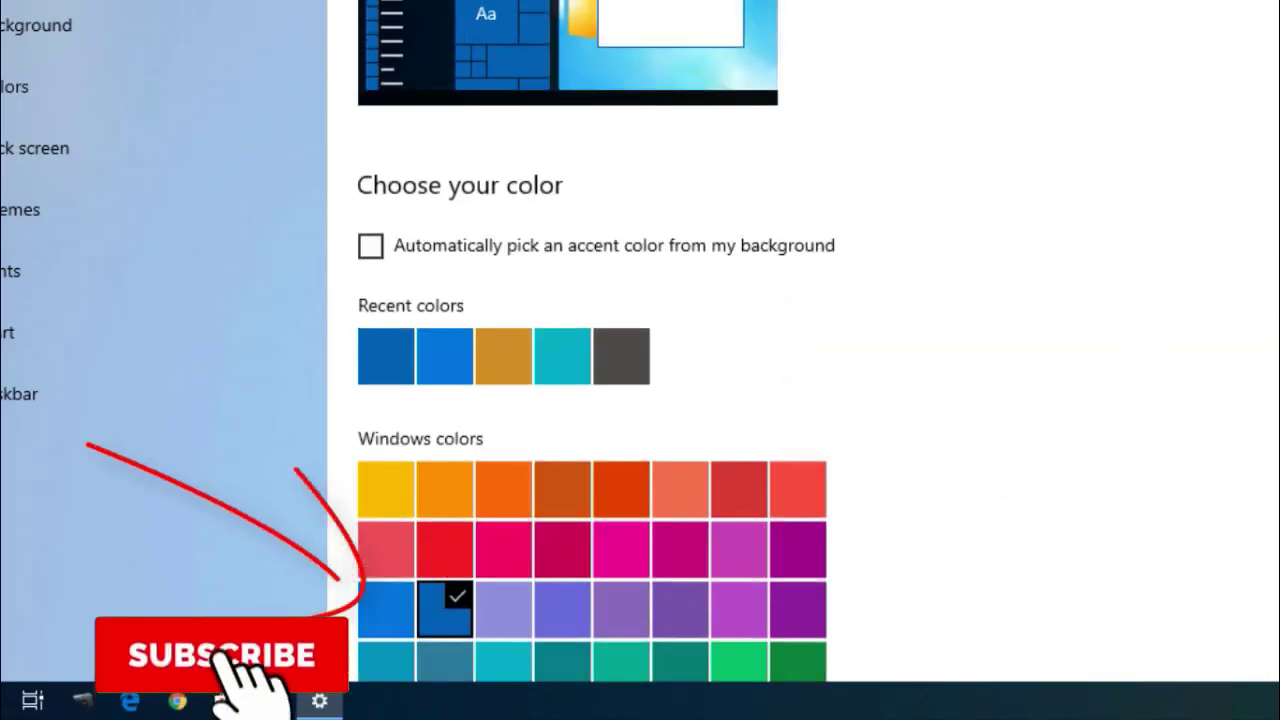
{"action": "scroll", "coordinate": [590, 400], "scroll_direction": "down", "scroll_amount": 5}
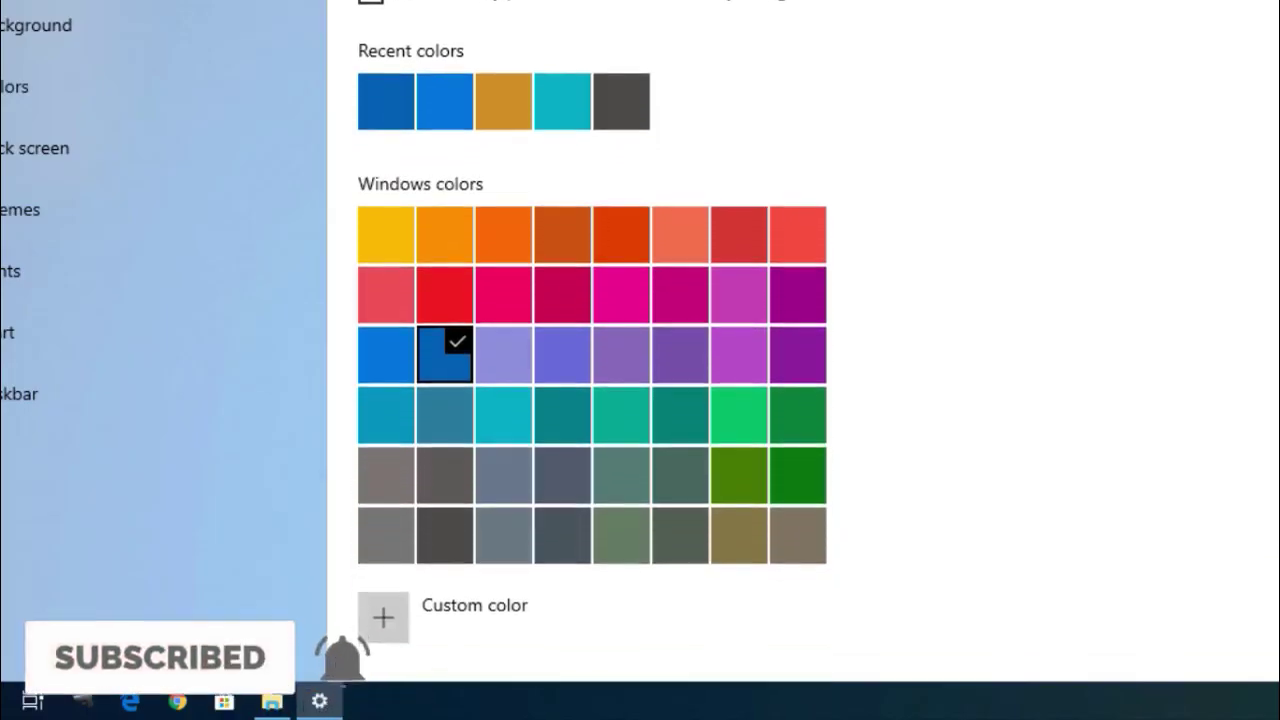
{"action": "left_click", "coordinate": [384, 354]}
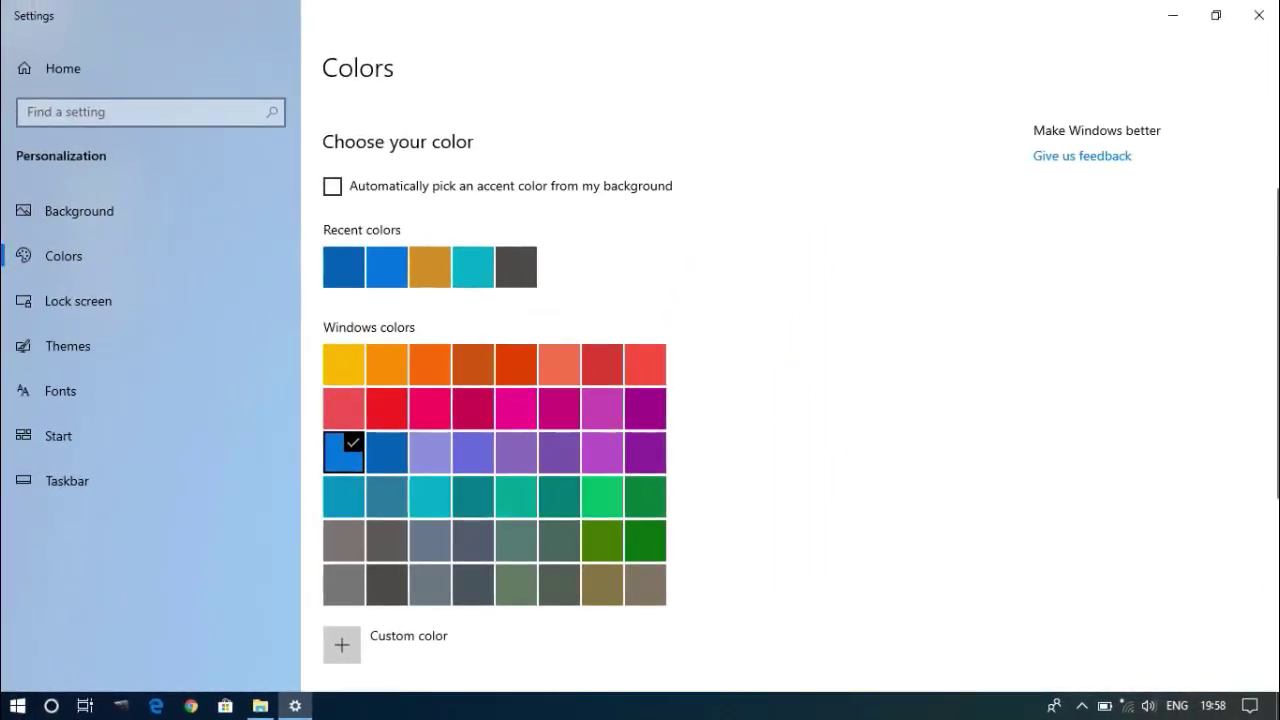
{"action": "scroll", "coordinate": [640, 400], "scroll_direction": "down", "scroll_amount": 5}
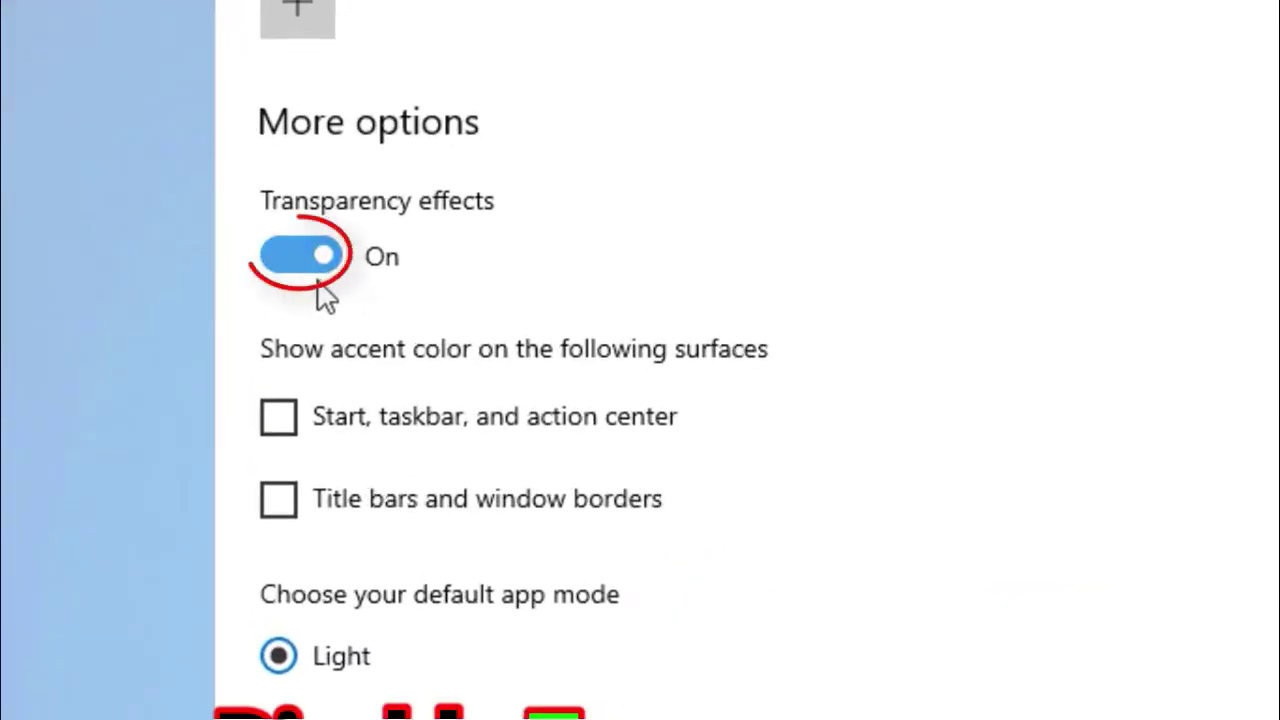
{"action": "left_click", "coordinate": [303, 262]}
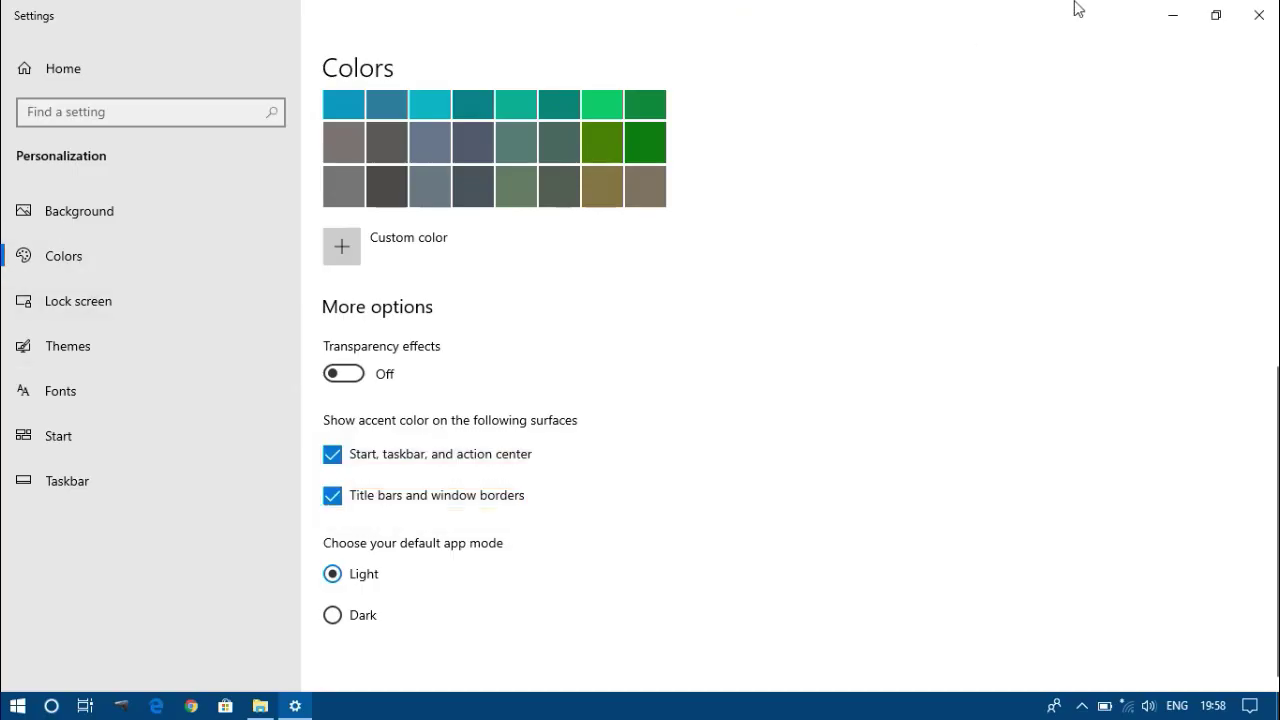
{"action": "left_click", "coordinate": [1259, 16]}
Close the Theme sources window and refresh the desktop.
{"action": "right_click", "coordinate": [313, 178]}
{"action": "left_click", "coordinate": [342, 226]}
{"action": "left_click", "coordinate": [1008, 88]}
{"action": "right_click", "coordinate": [349, 229]}
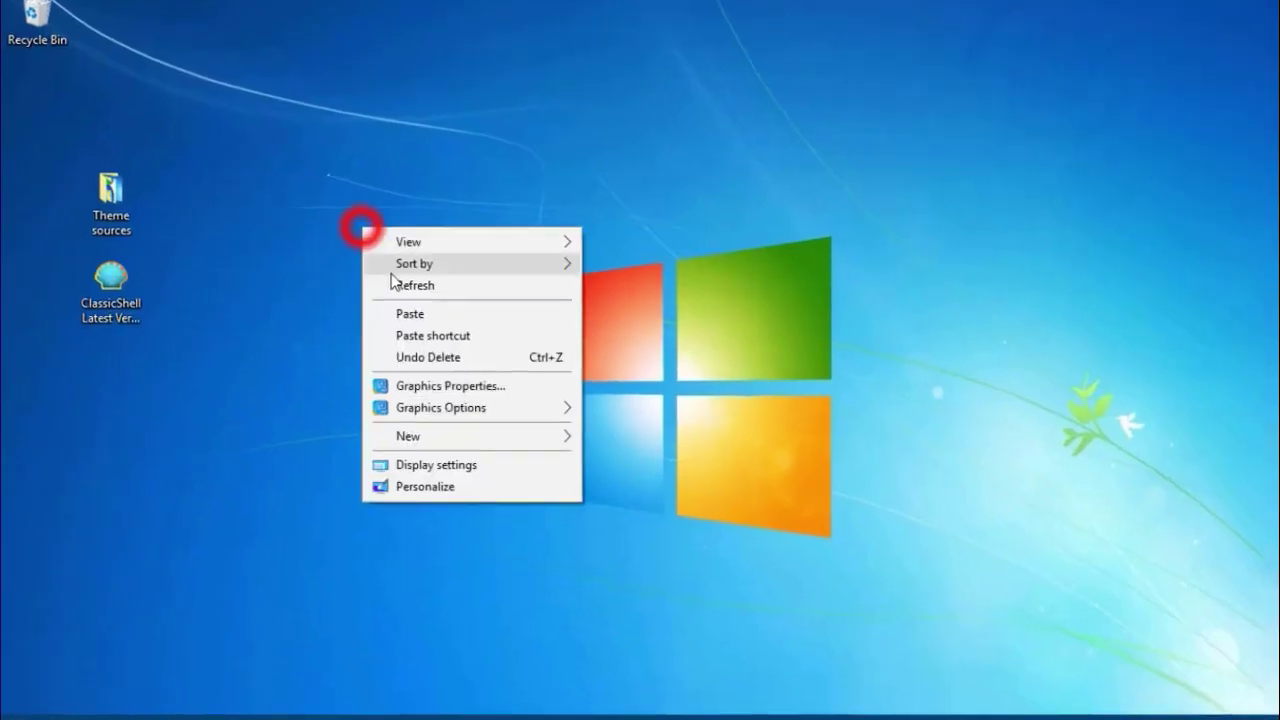
{"action": "left_click", "coordinate": [390, 280]}
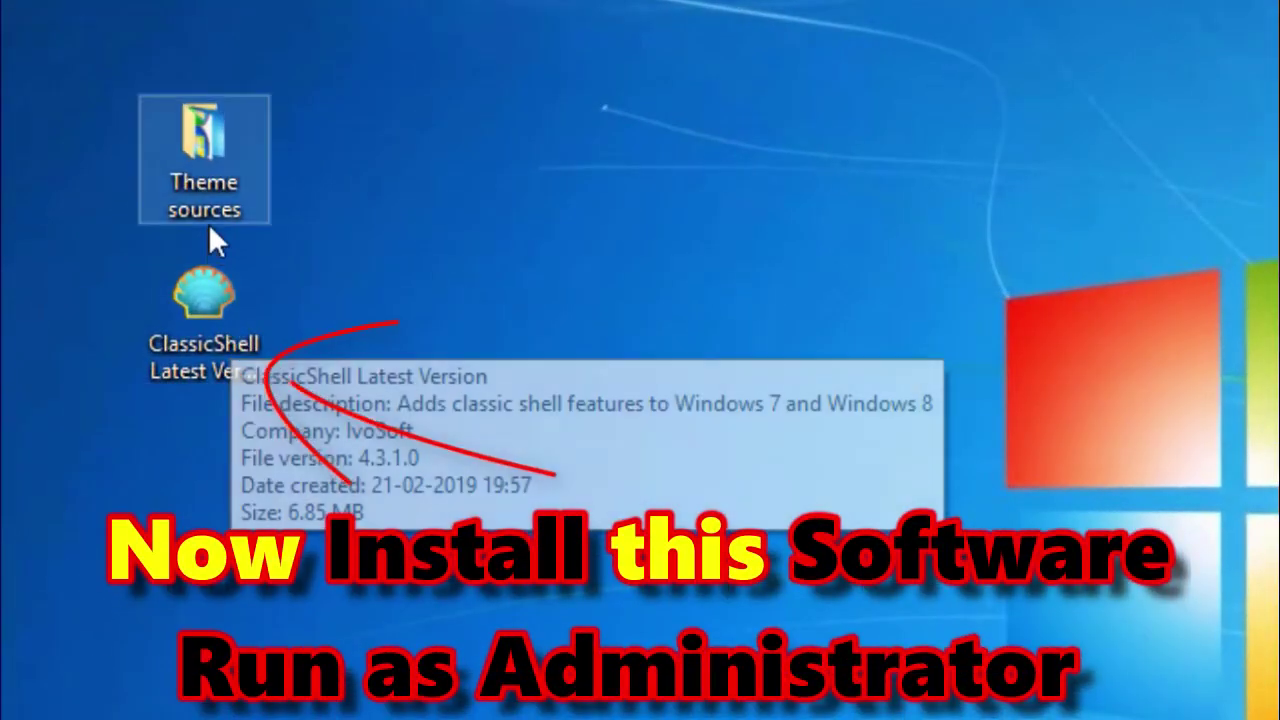
Run the ClassicShell installer as administrator and allow the security prompt.
{"action": "right_click", "coordinate": [205, 333]}
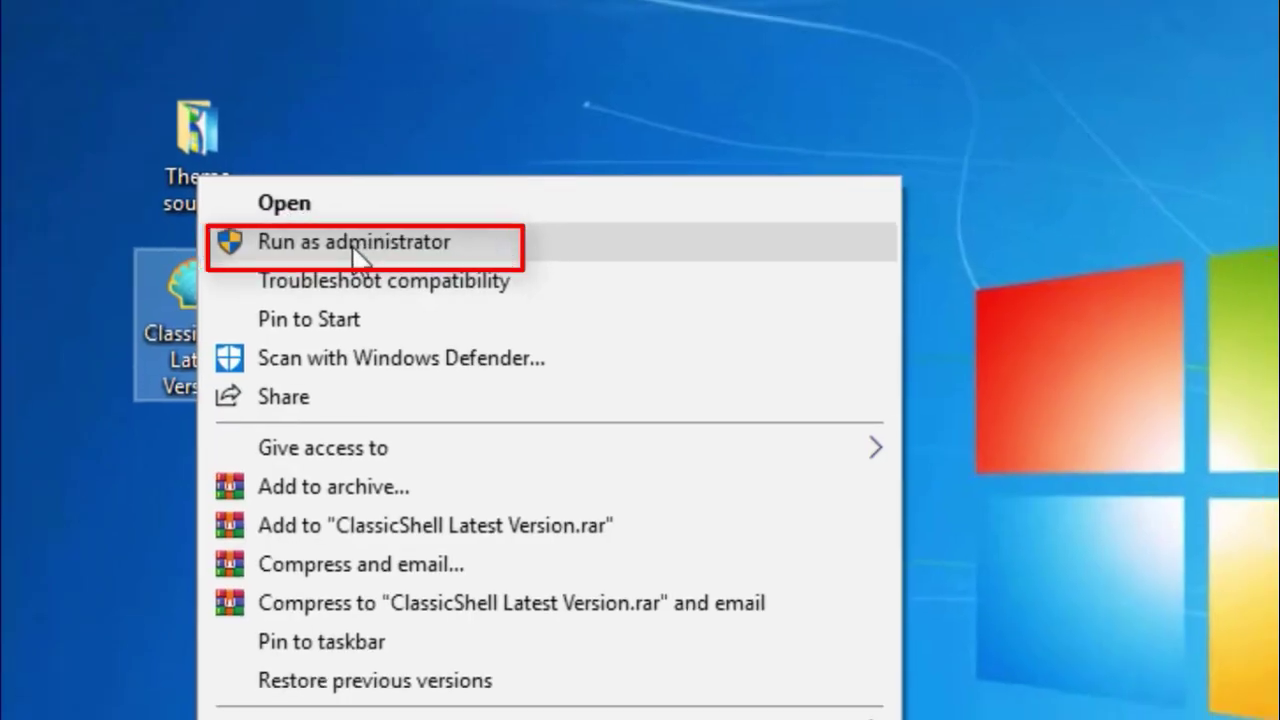
{"action": "left_click", "coordinate": [364, 252]}
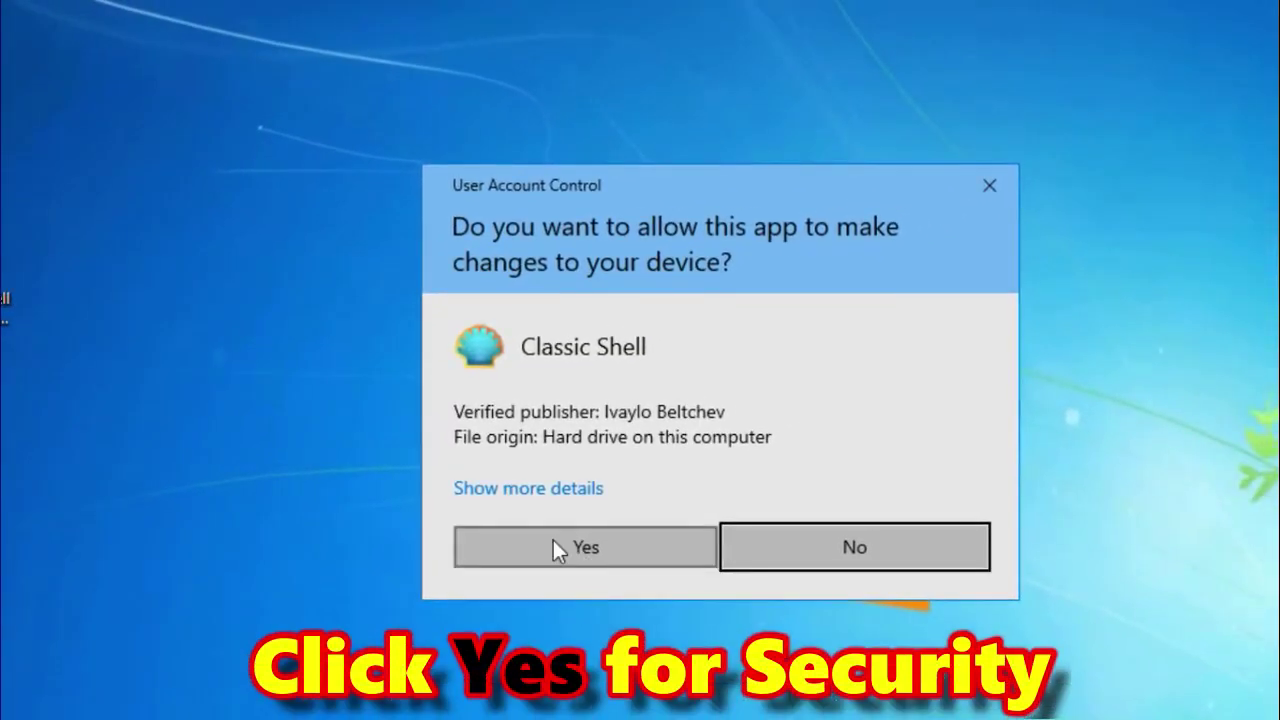
{"action": "left_click", "coordinate": [554, 544]}
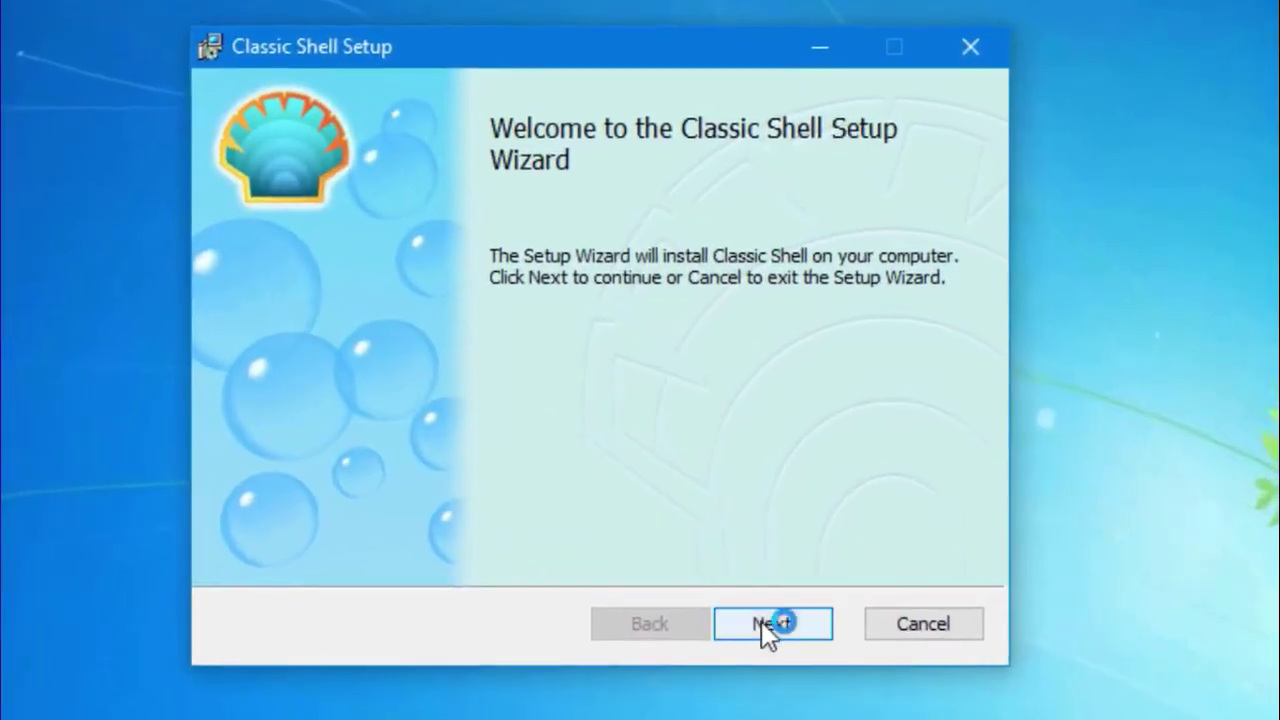
Accept the license and set Classic Explorer and Classic Shell Update to unavailable.
{"action": "left_click", "coordinate": [761, 621]}
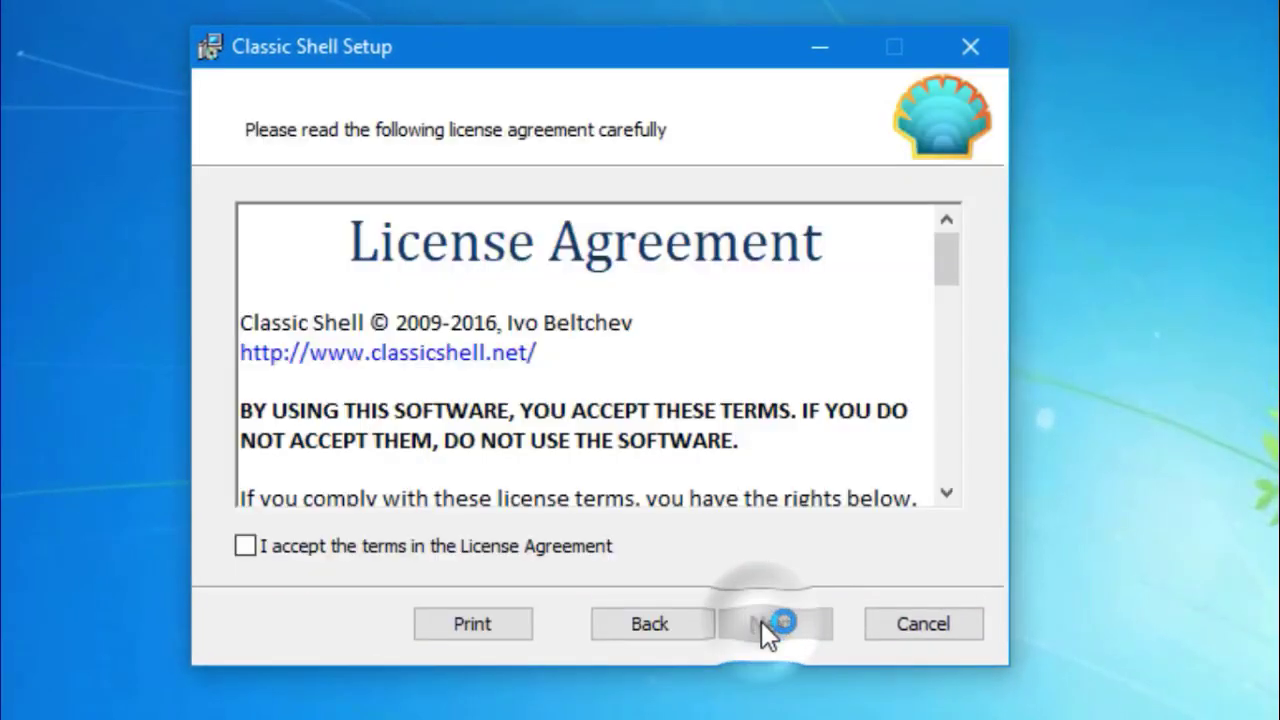
{"action": "left_click", "coordinate": [383, 556]}
{"action": "left_click", "coordinate": [752, 624]}
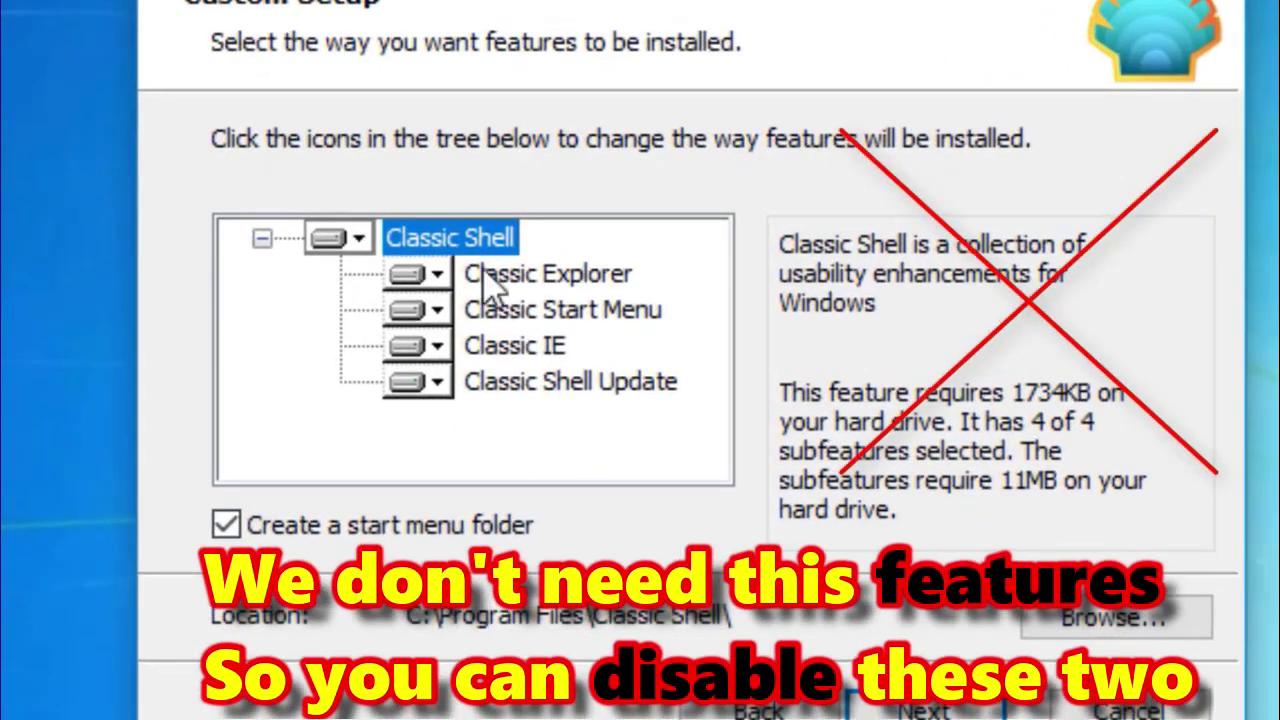
{"action": "left_click", "coordinate": [438, 280]}
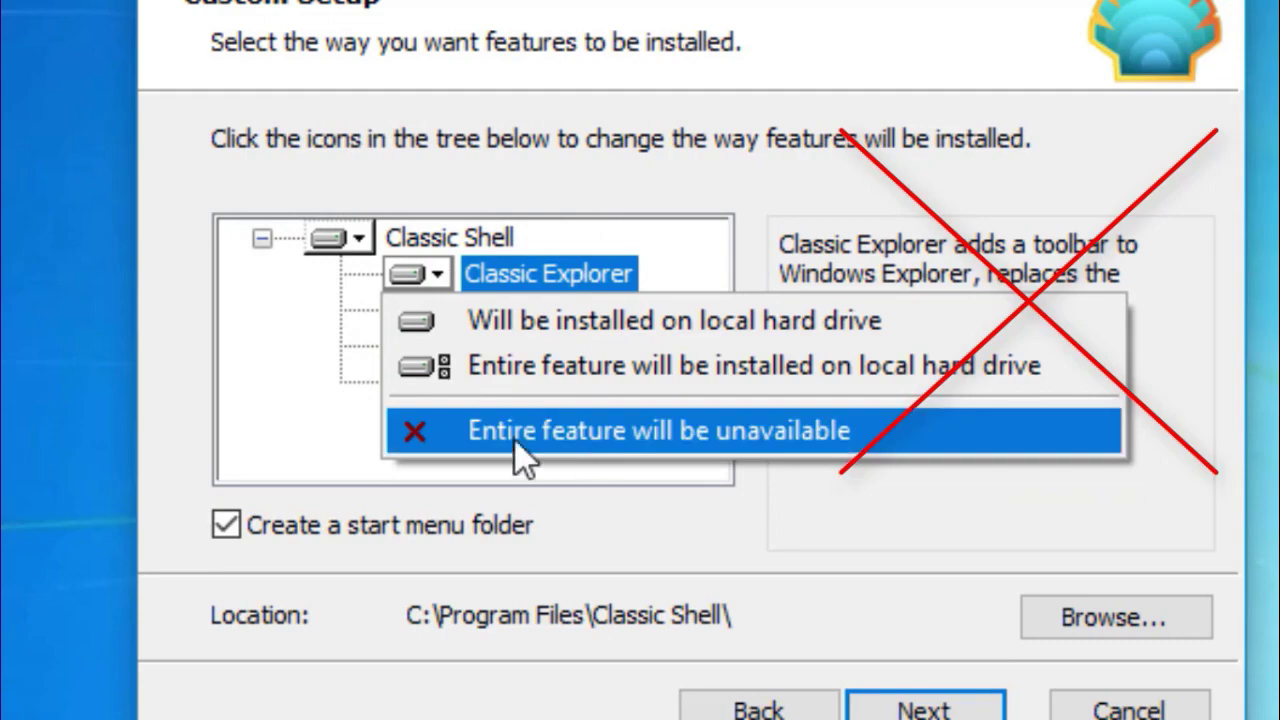
{"action": "left_click", "coordinate": [530, 440]}
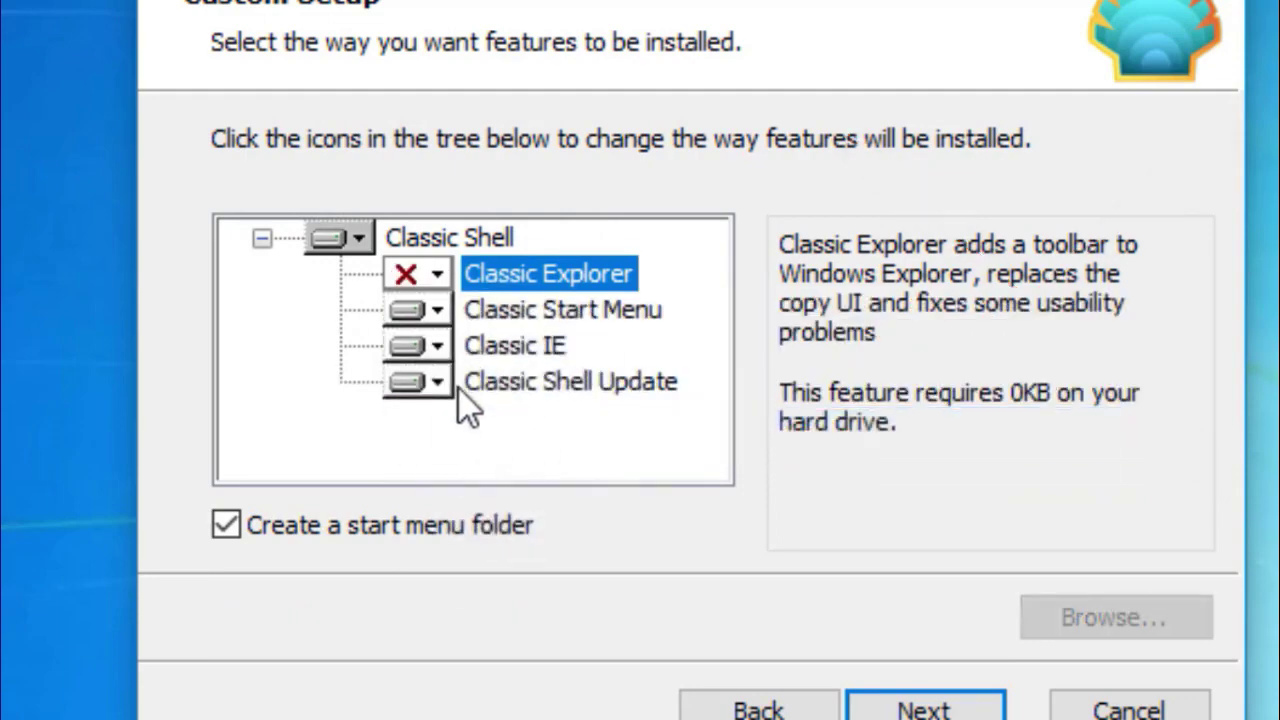
{"action": "left_click", "coordinate": [440, 385]}
{"action": "left_click", "coordinate": [505, 535]}
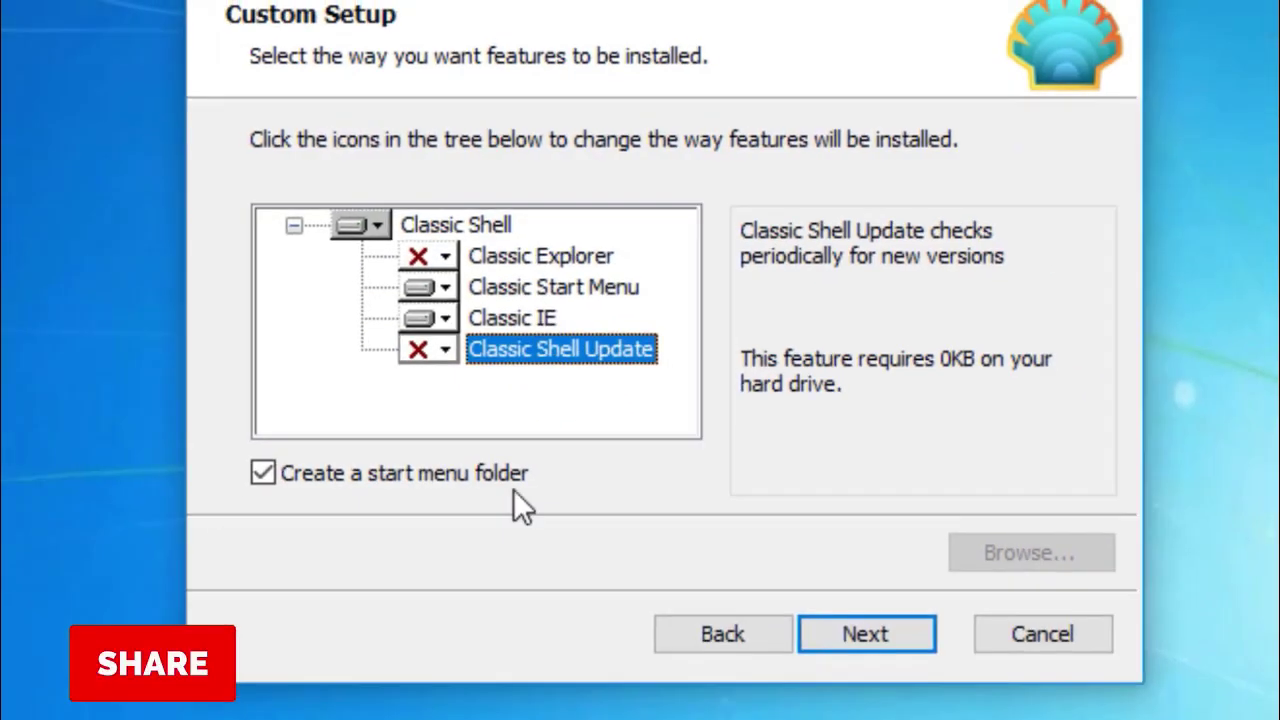
Install Classic Shell and finish the setup wizard.
{"action": "left_click", "coordinate": [836, 638]}
{"action": "left_click", "coordinate": [836, 636]}
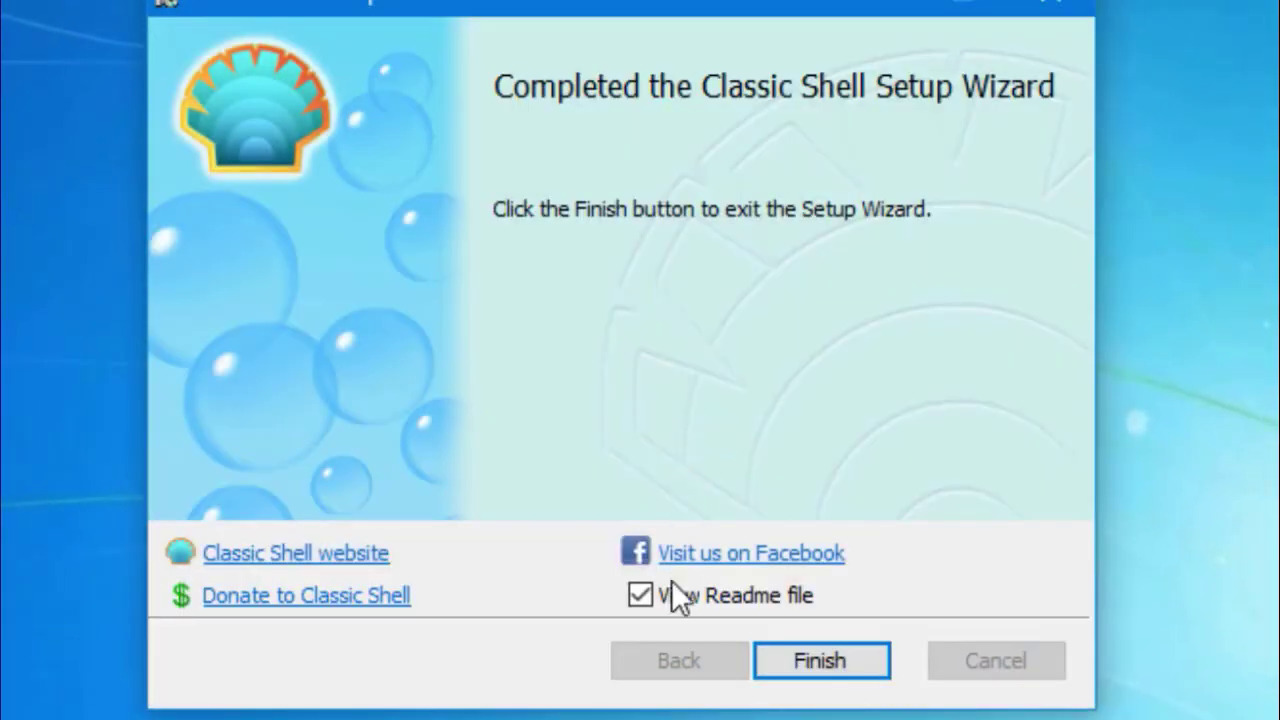
{"action": "left_click", "coordinate": [808, 663]}
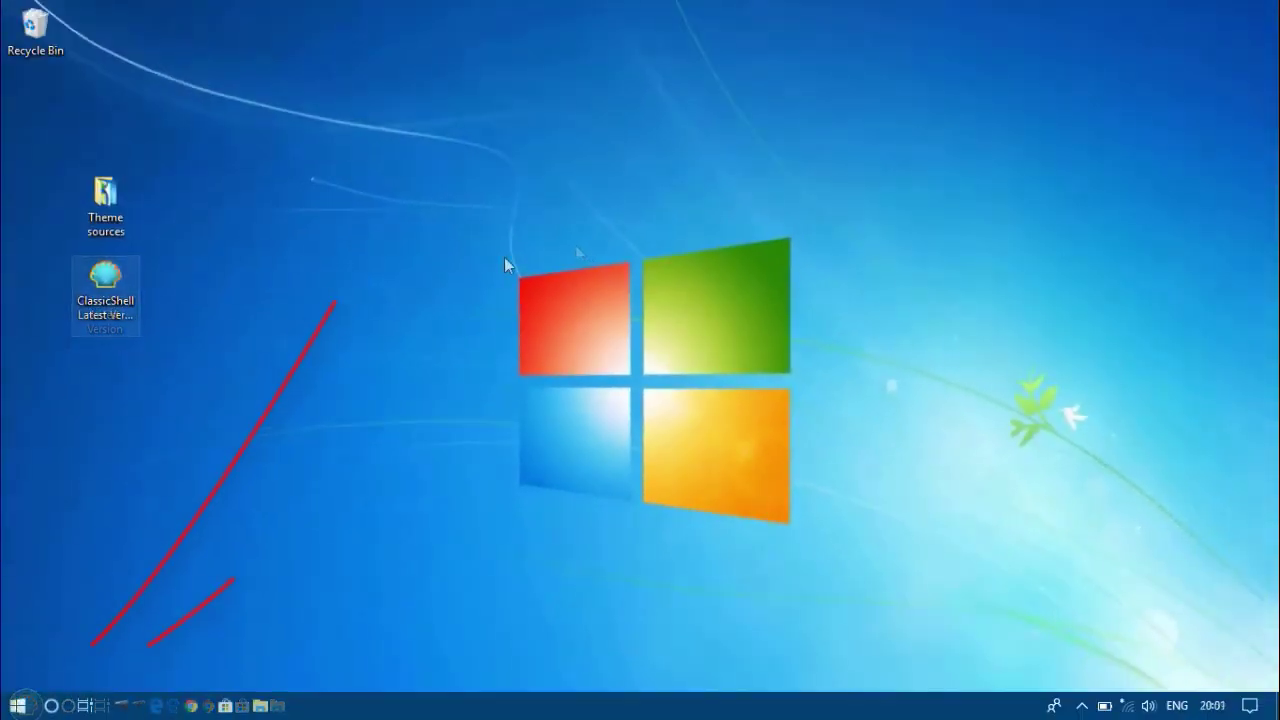
Open Classic Start Menu settings, enable Replace Start button and select the Custom button style.
{"action": "right_click", "coordinate": [505, 258]}
{"action": "left_click", "coordinate": [535, 312]}
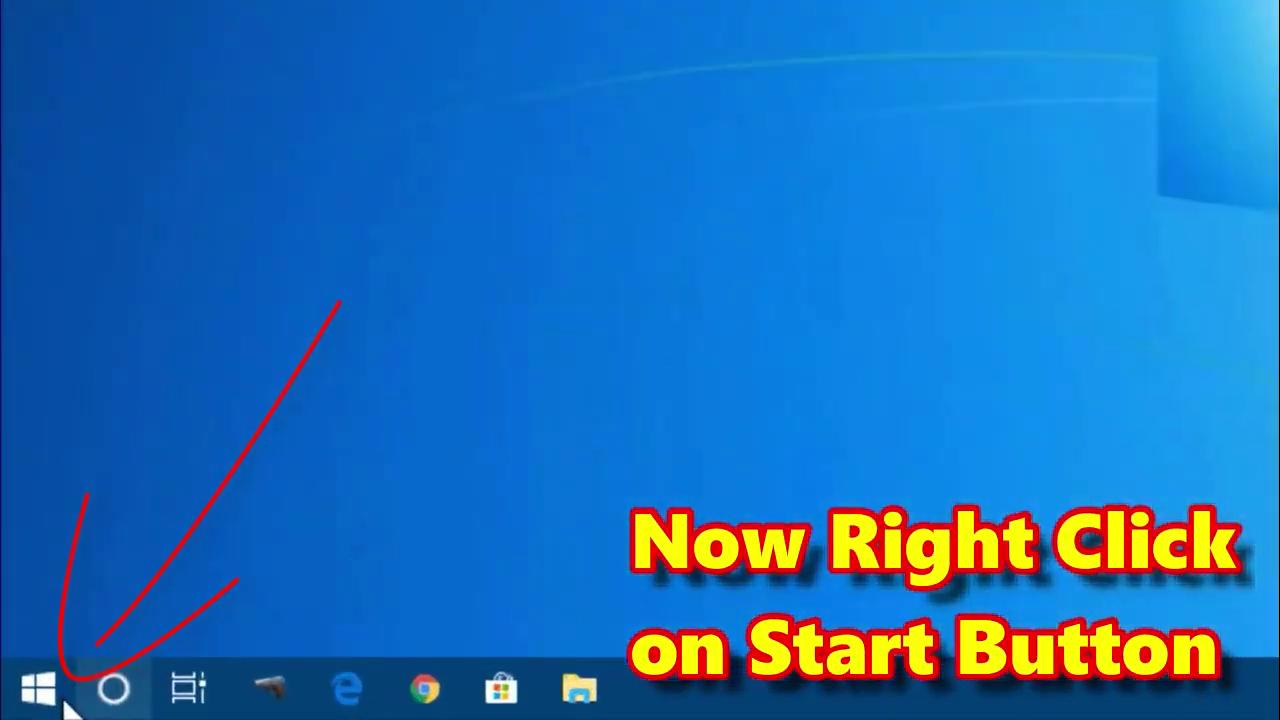
{"action": "right_click", "coordinate": [18, 706]}
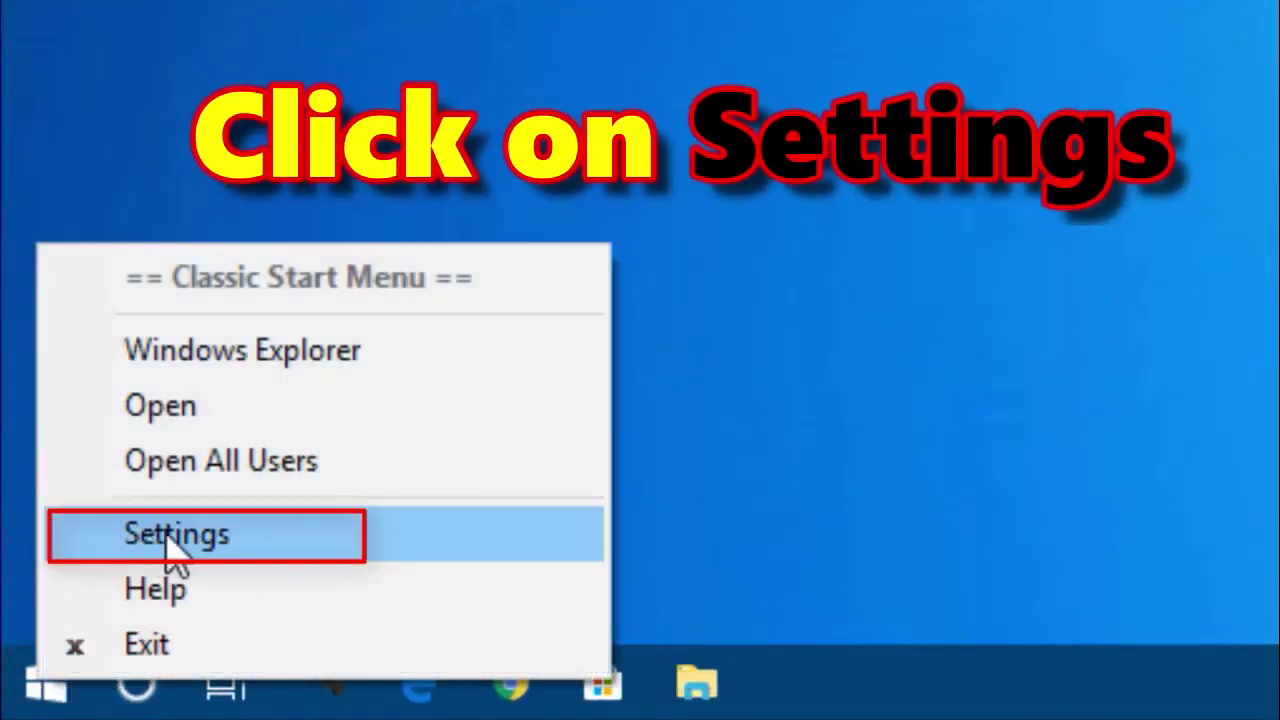
{"action": "left_click", "coordinate": [200, 540]}
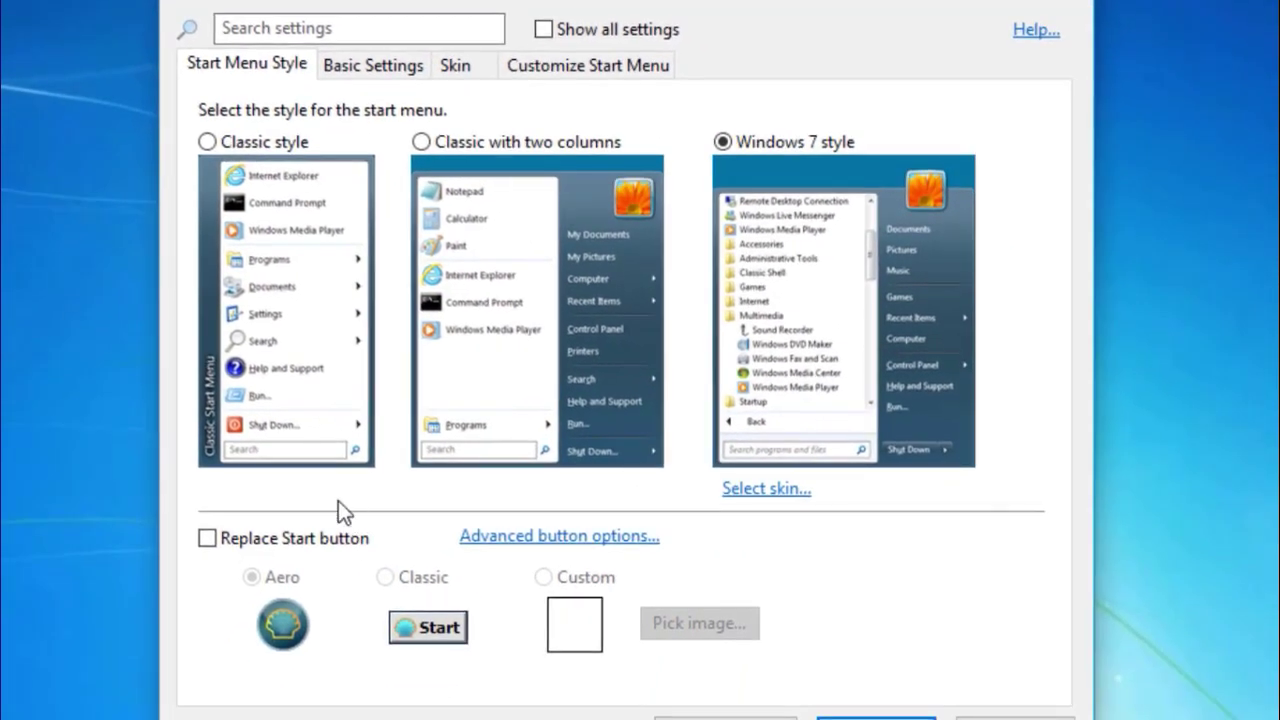
{"action": "left_click", "coordinate": [216, 539]}
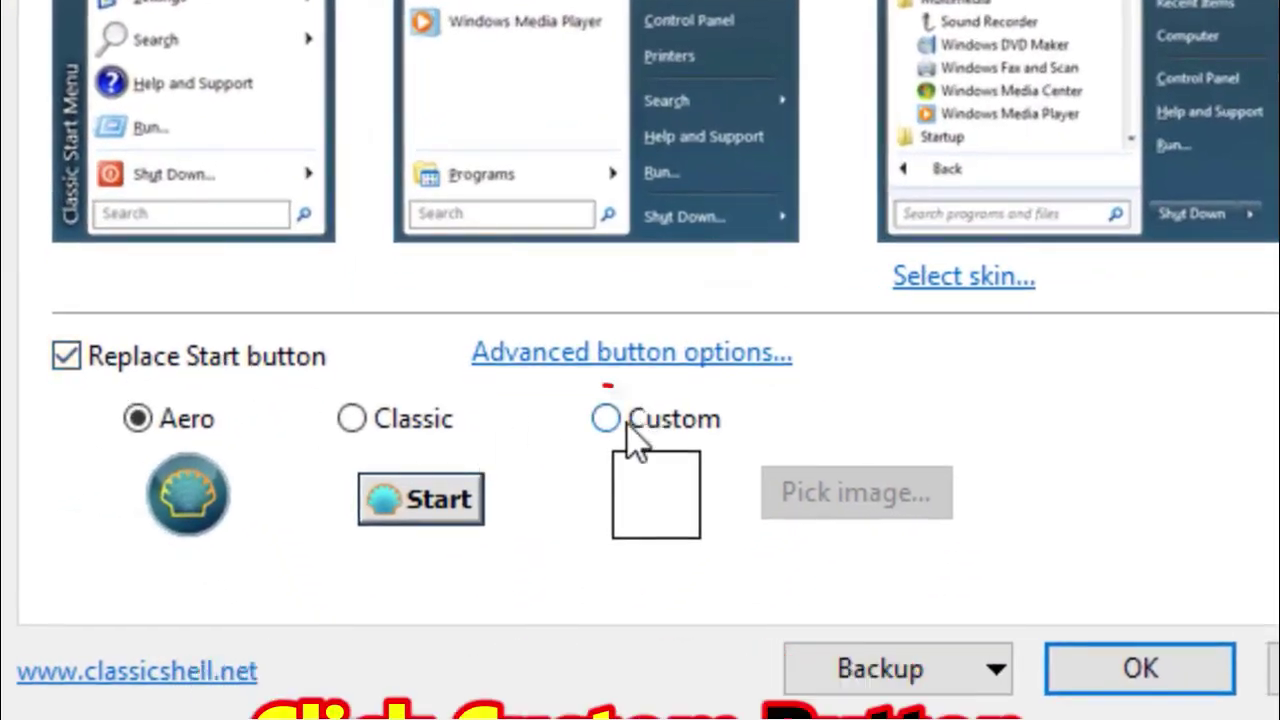
{"action": "left_click", "coordinate": [627, 421]}
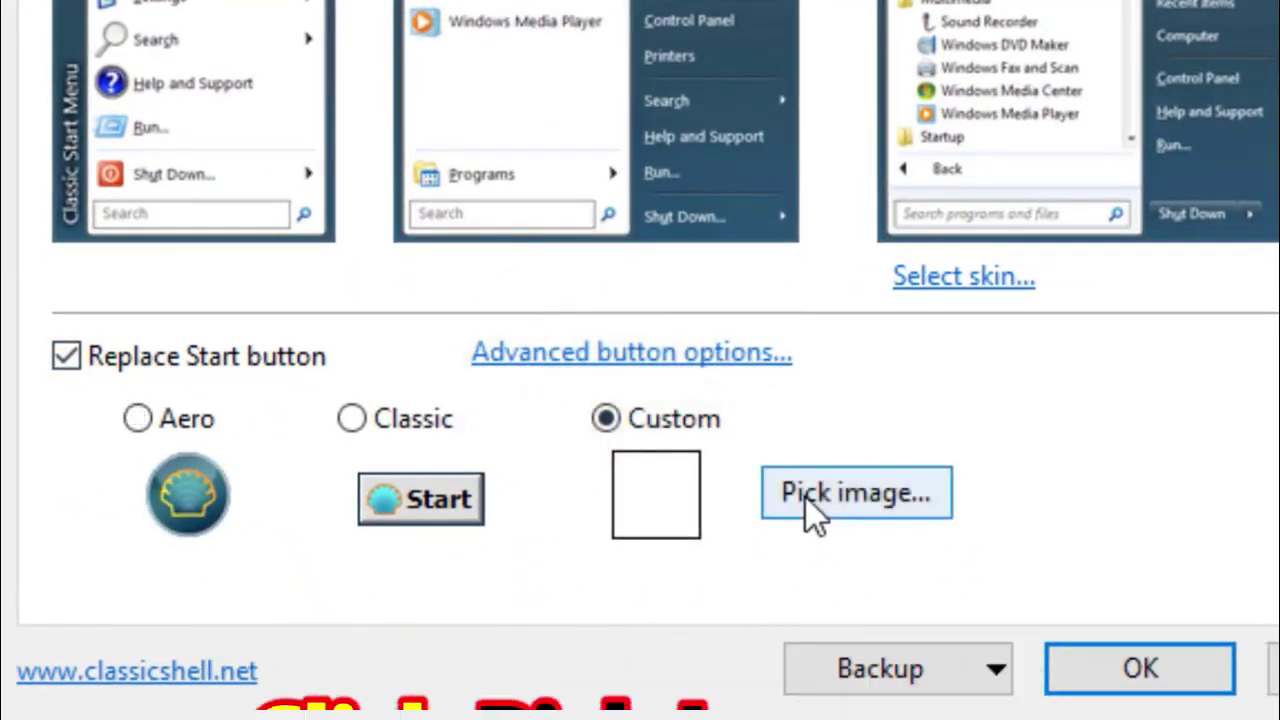
Set the custom Start button image to Start-Logo from the Desktop's Theme sources folder.
{"action": "left_click", "coordinate": [808, 496]}
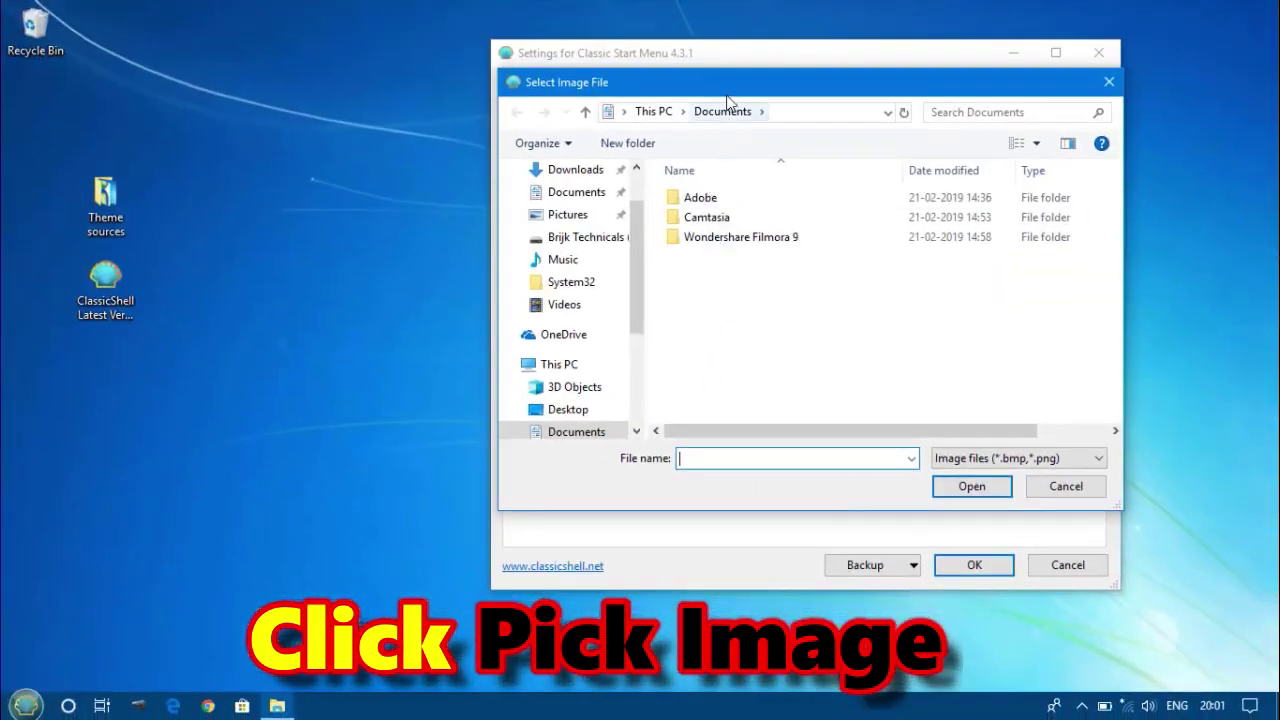
{"action": "double_click", "coordinate": [725, 86]}
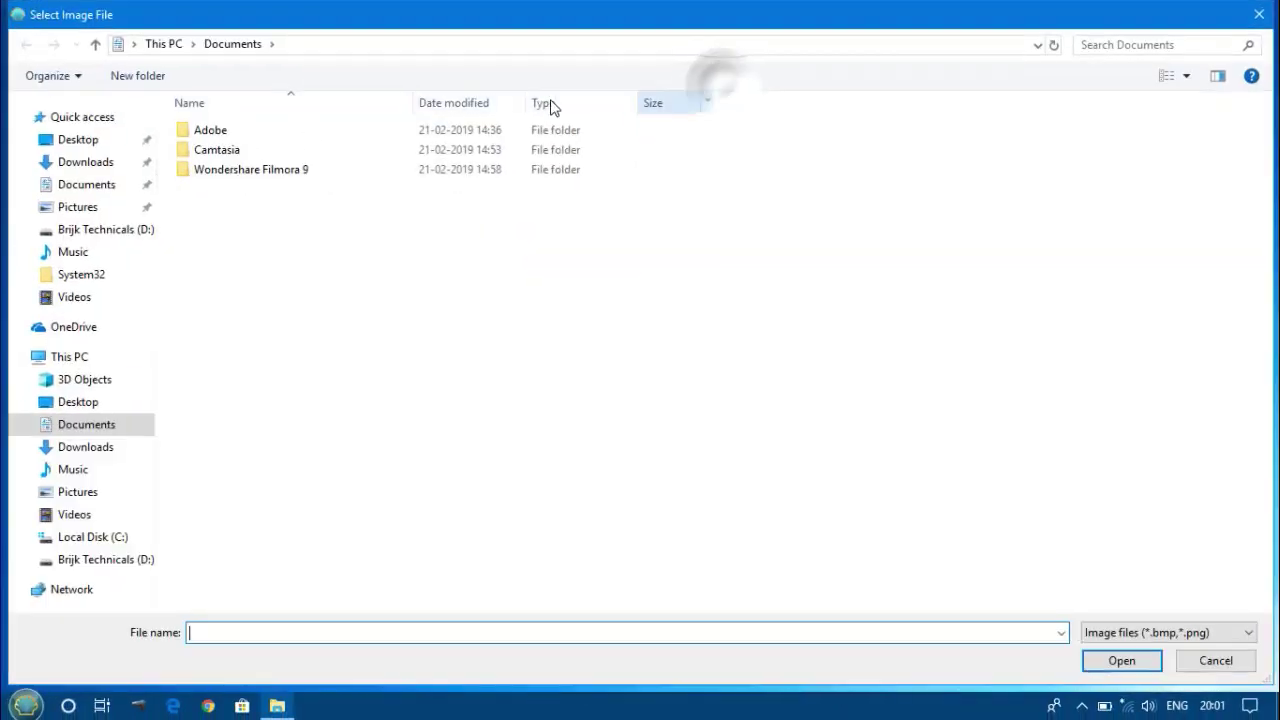
{"action": "left_click", "coordinate": [87, 141]}
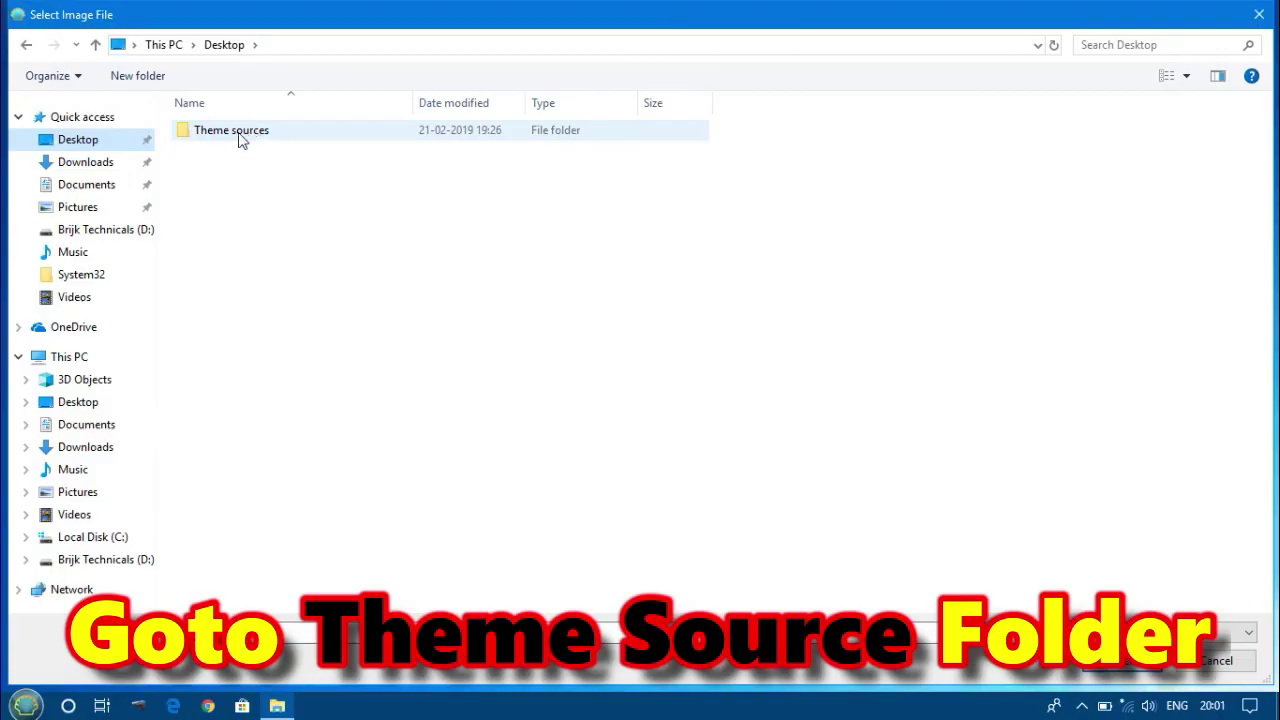
{"action": "double_click", "coordinate": [238, 138]}
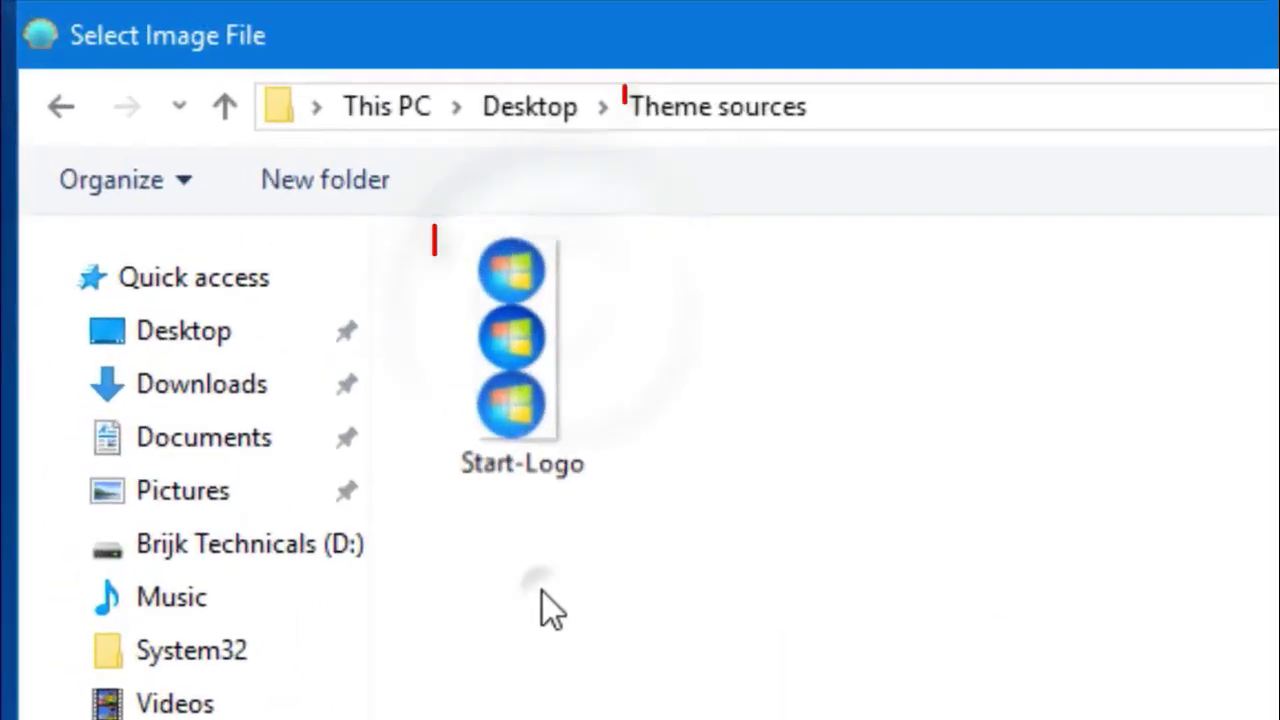
{"action": "left_click", "coordinate": [227, 168]}
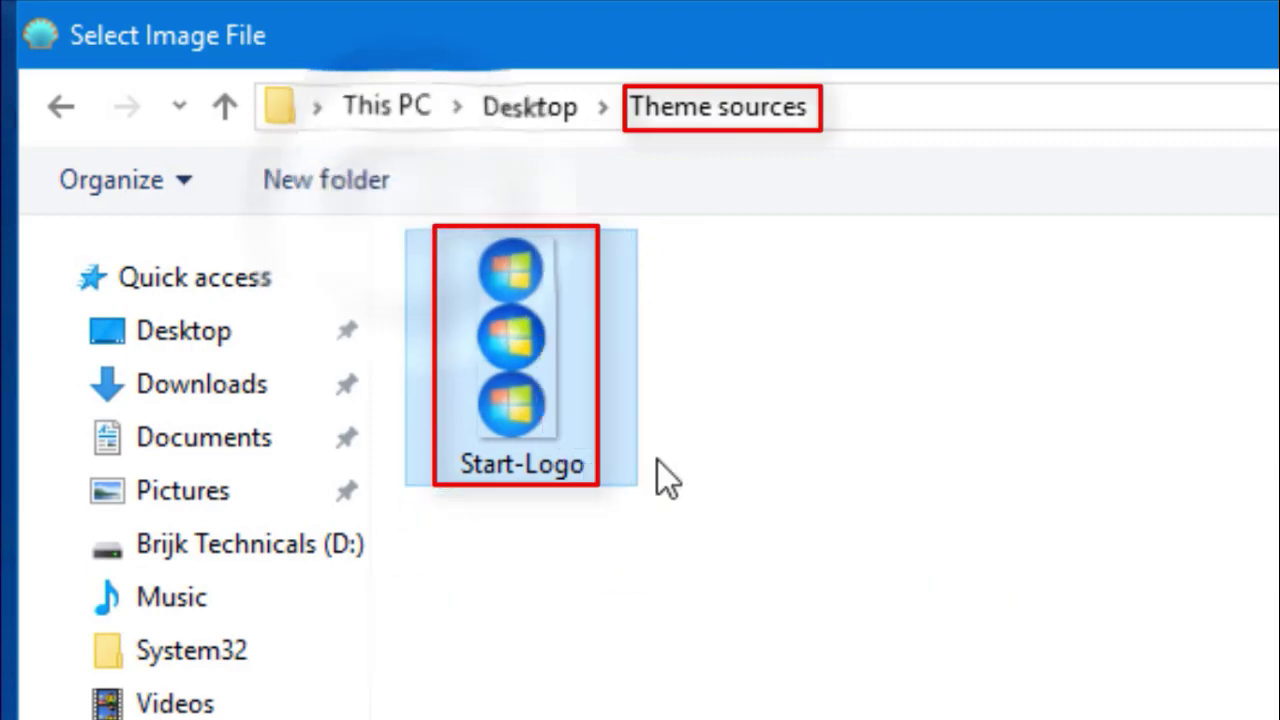
{"action": "double_click", "coordinate": [548, 400]}
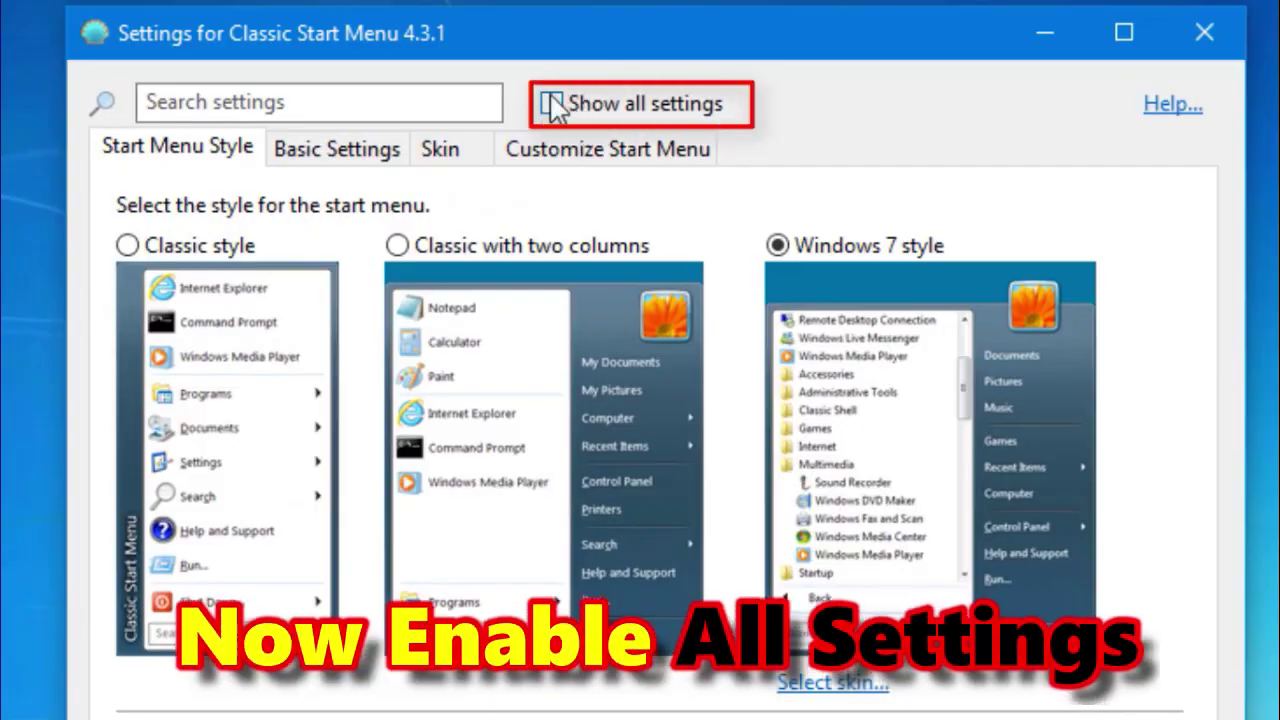
Set the custom Start button size to 44.
{"action": "left_click", "coordinate": [552, 106]}
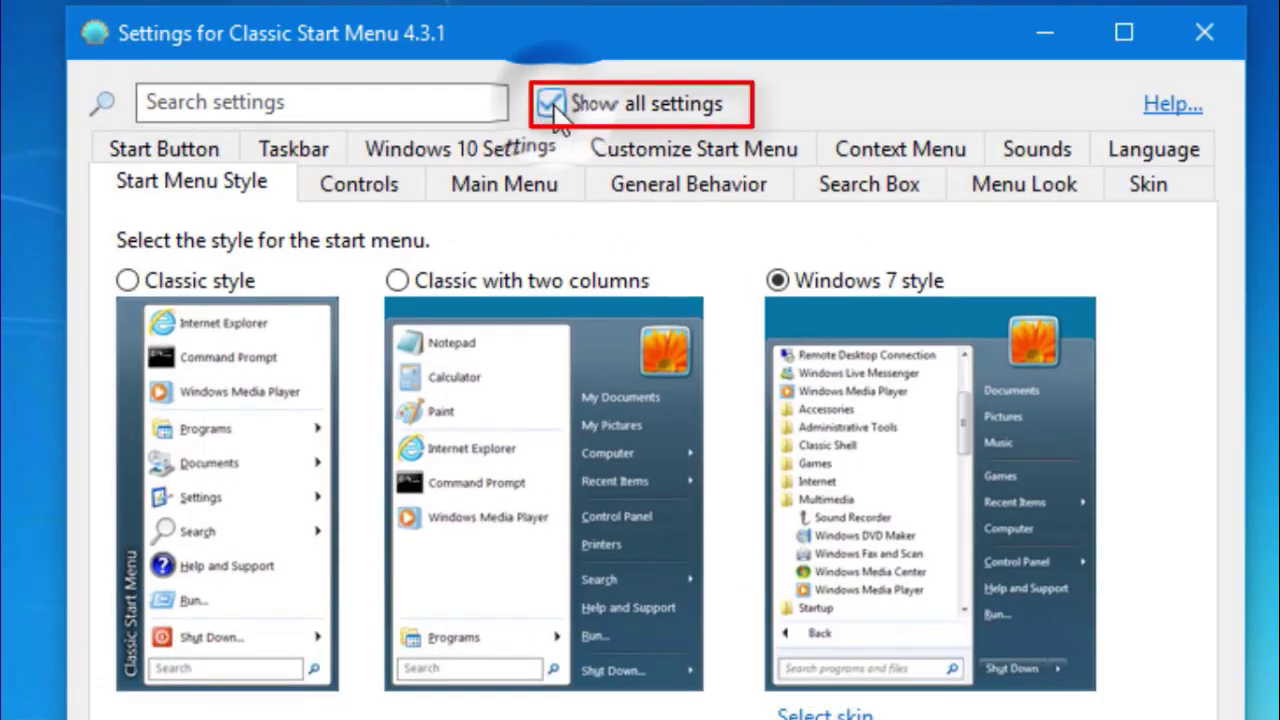
{"action": "left_click", "coordinate": [176, 158]}
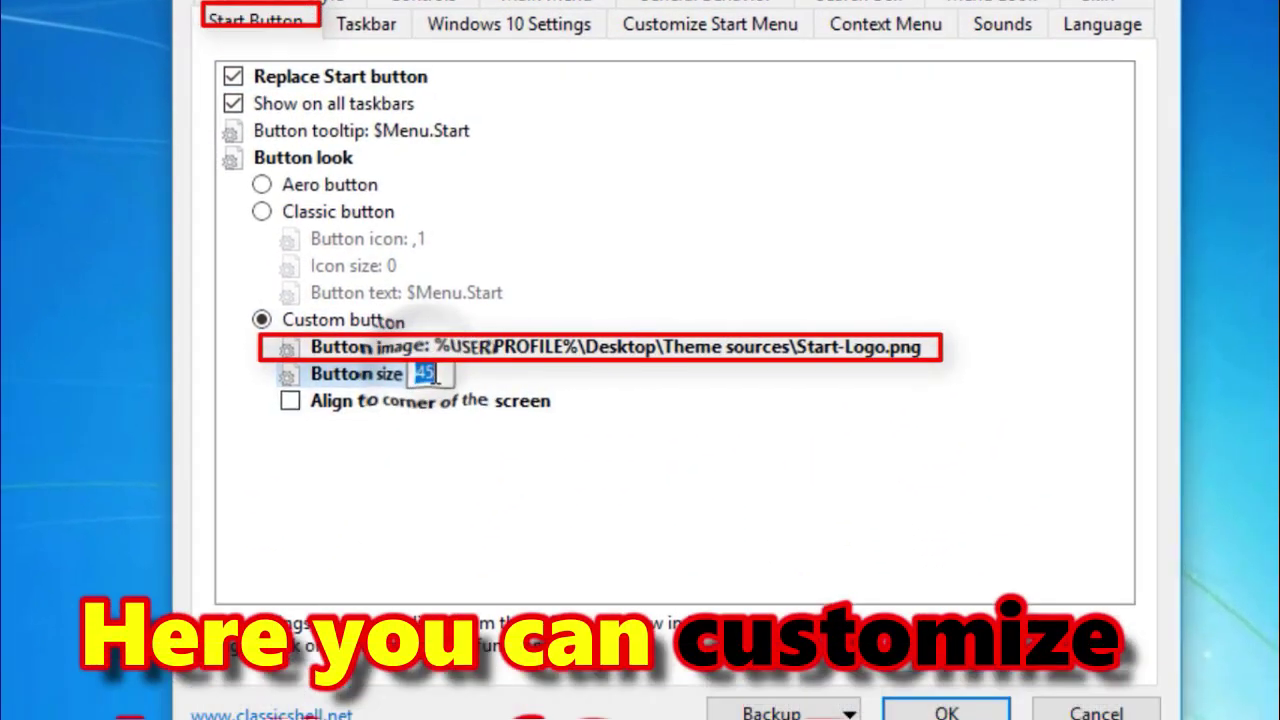
{"action": "left_click", "coordinate": [434, 373]}
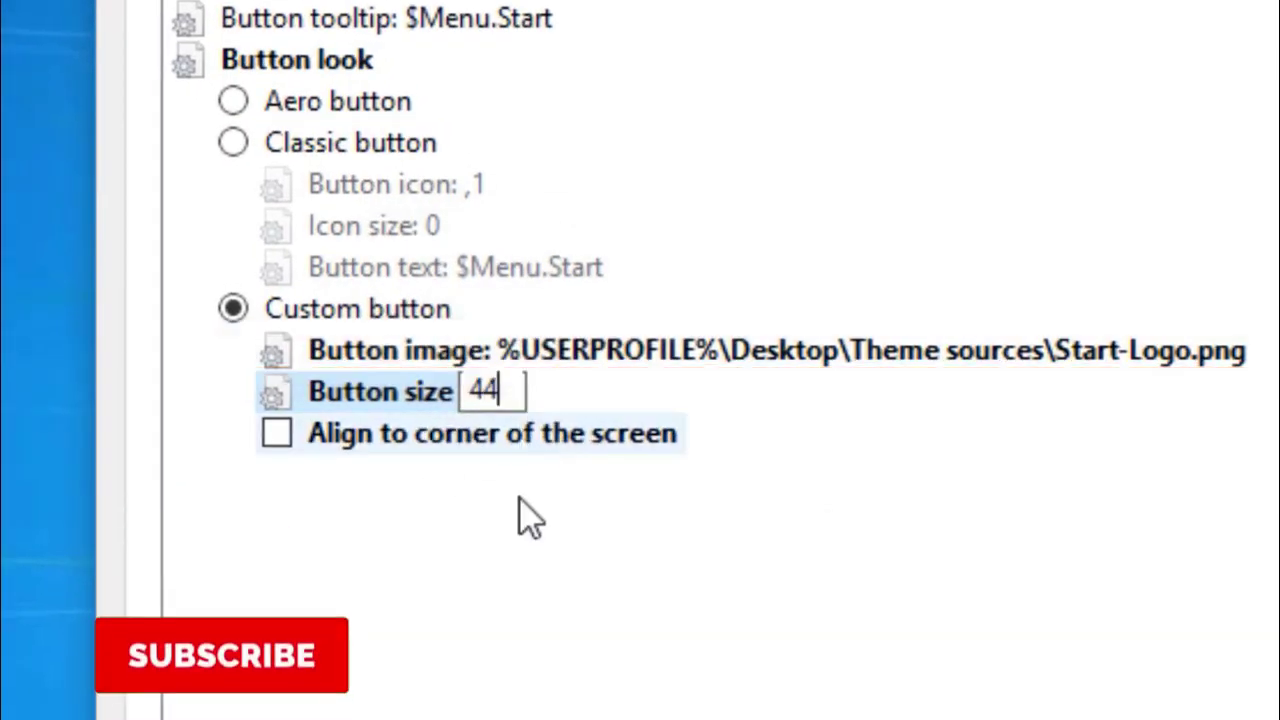
{"action": "left_click", "coordinate": [600, 362]}
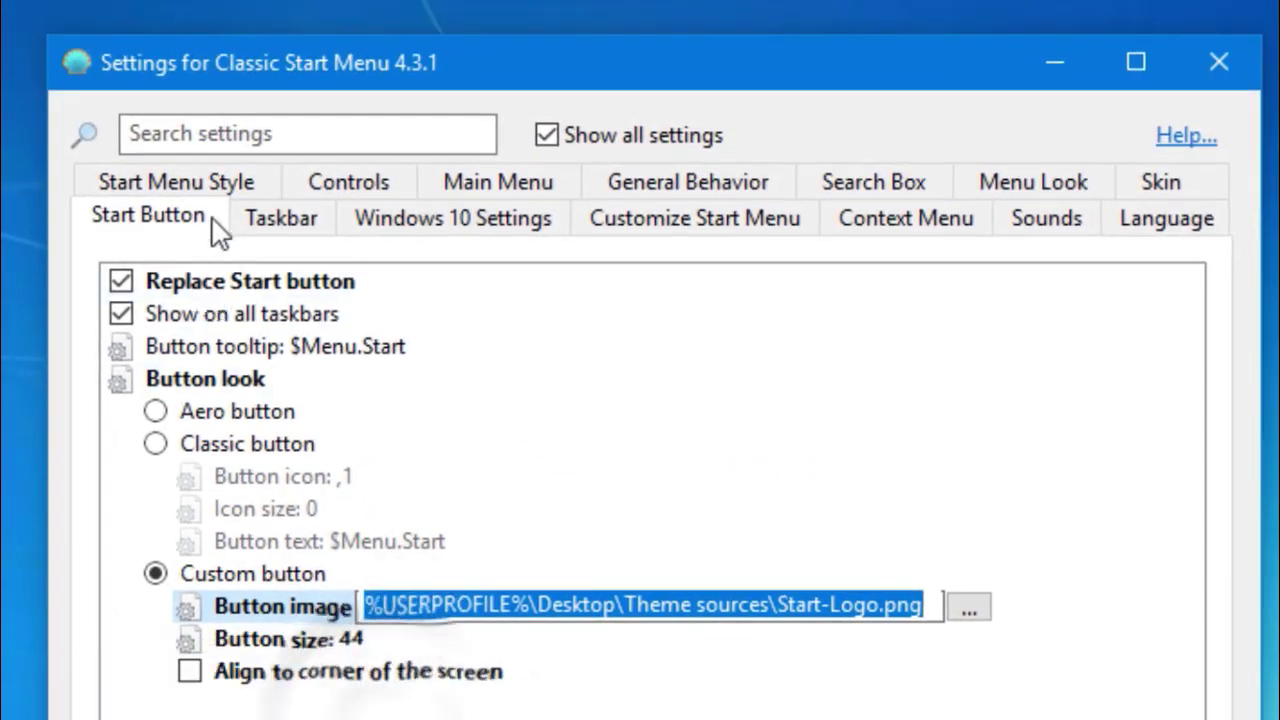
Go through the Start Menu Style, Windows 10 Settings and Taskbar pages to Customize Start Menu.
{"action": "left_click", "coordinate": [195, 183]}
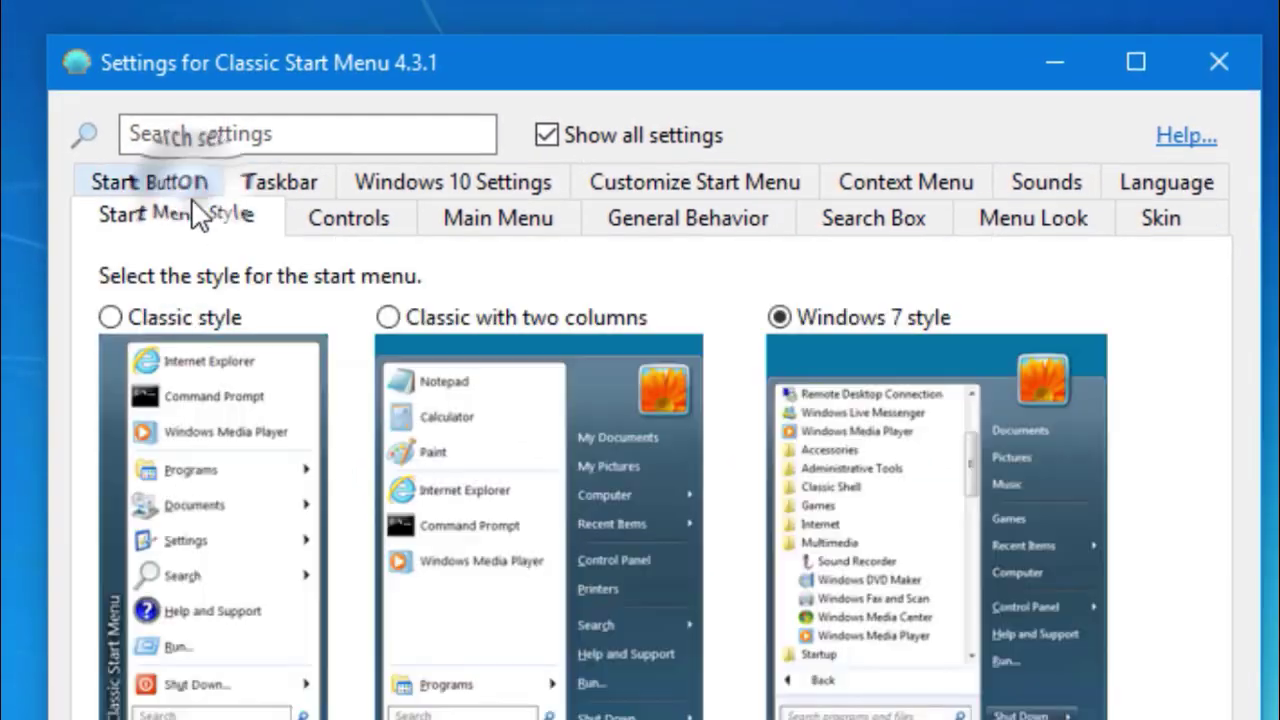
{"action": "left_click", "coordinate": [430, 195]}
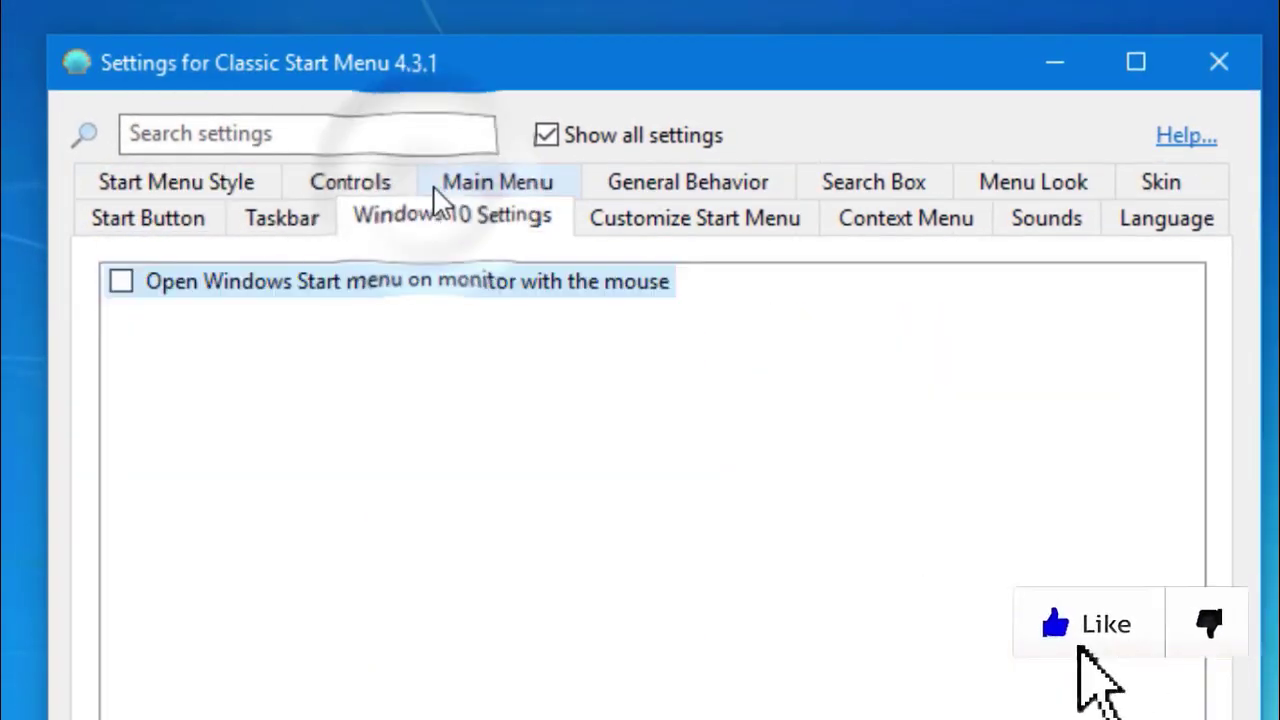
{"action": "left_click", "coordinate": [282, 218]}
{"action": "left_click", "coordinate": [780, 220]}
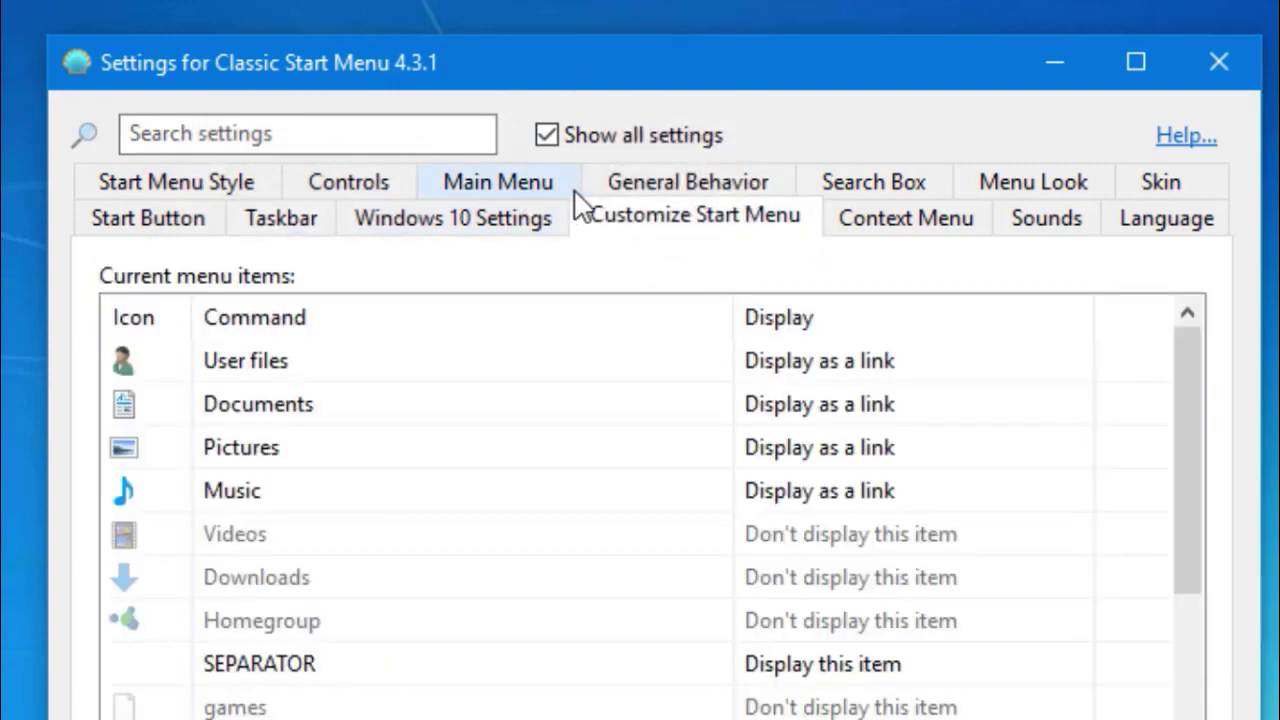
{"action": "mouse_move", "coordinate": [66, 158]}
{"action": "left_mouse_down"}
{"action": "mouse_move", "coordinate": [774, 251]}
{"action": "mouse_move", "coordinate": [1236, 236]}
{"action": "left_mouse_up"}
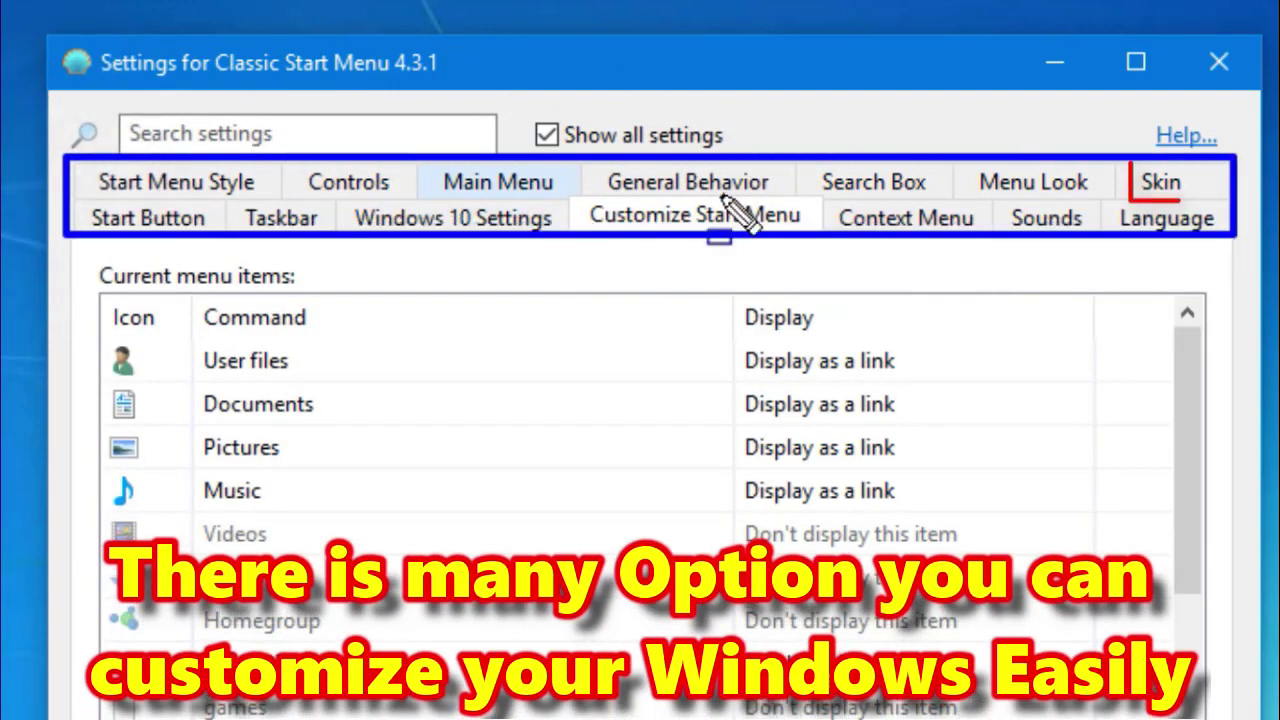
Preview the start menu with the Metro, Windows 8 and Classic Skin skins.
{"action": "left_click", "coordinate": [1160, 182]}
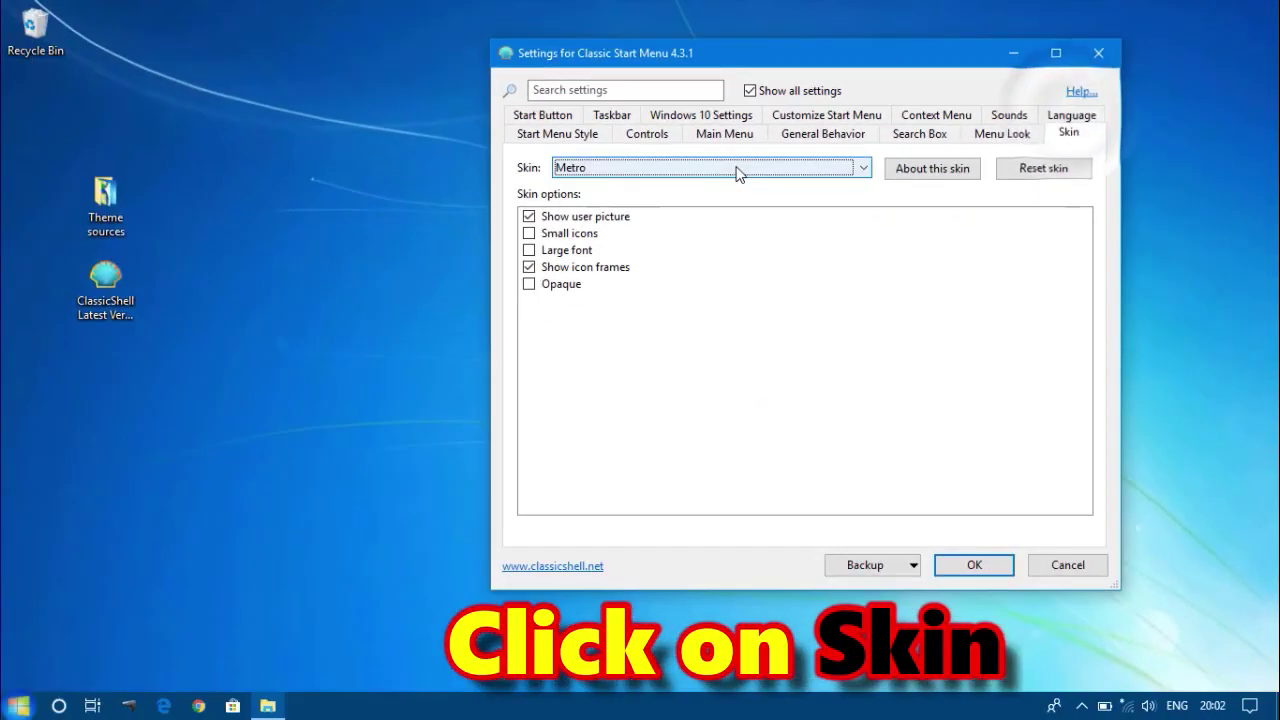
{"action": "left_click", "coordinate": [737, 168]}
{"action": "left_click", "coordinate": [737, 168]}
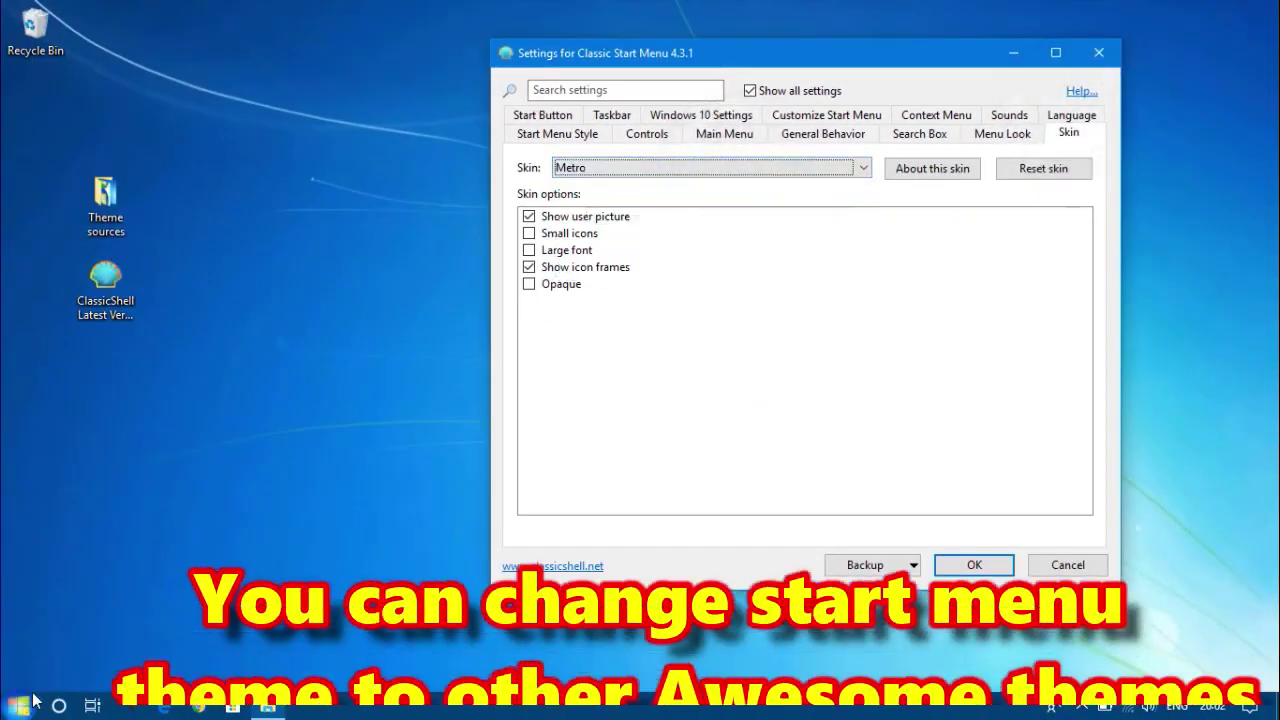
{"action": "left_click", "coordinate": [24, 706]}
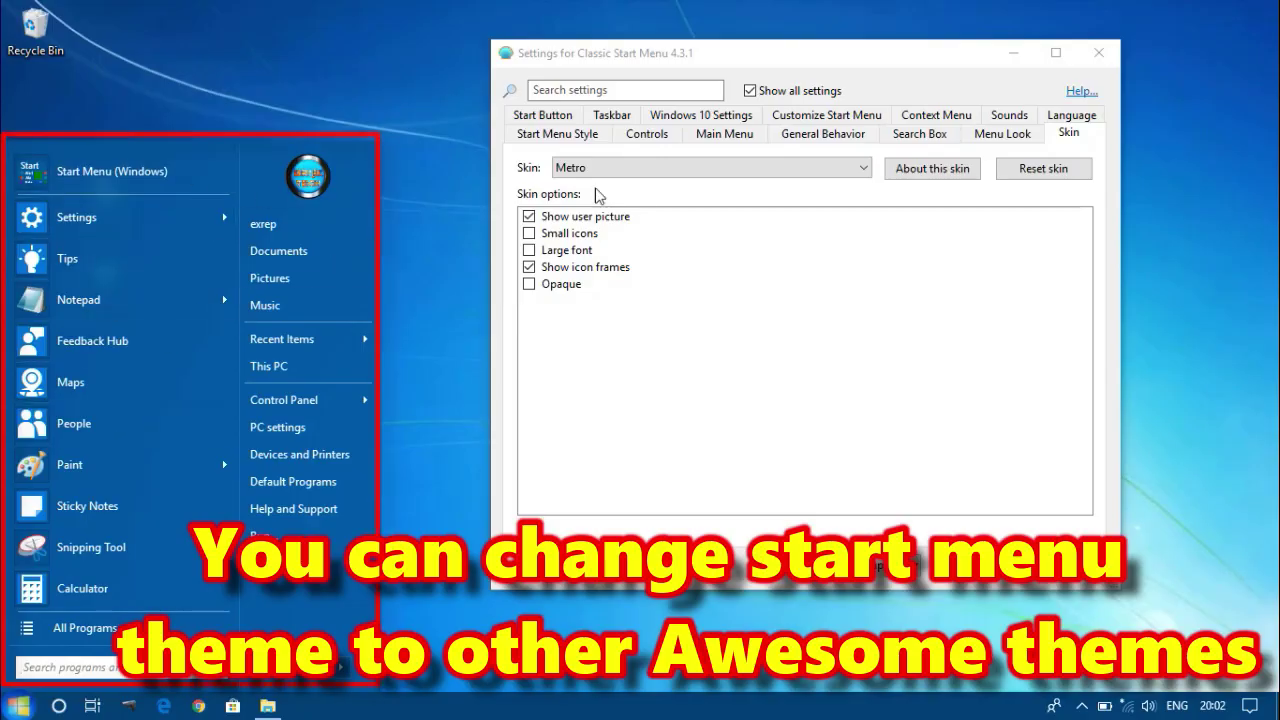
{"action": "left_click", "coordinate": [622, 171]}
{"action": "left_click", "coordinate": [603, 258]}
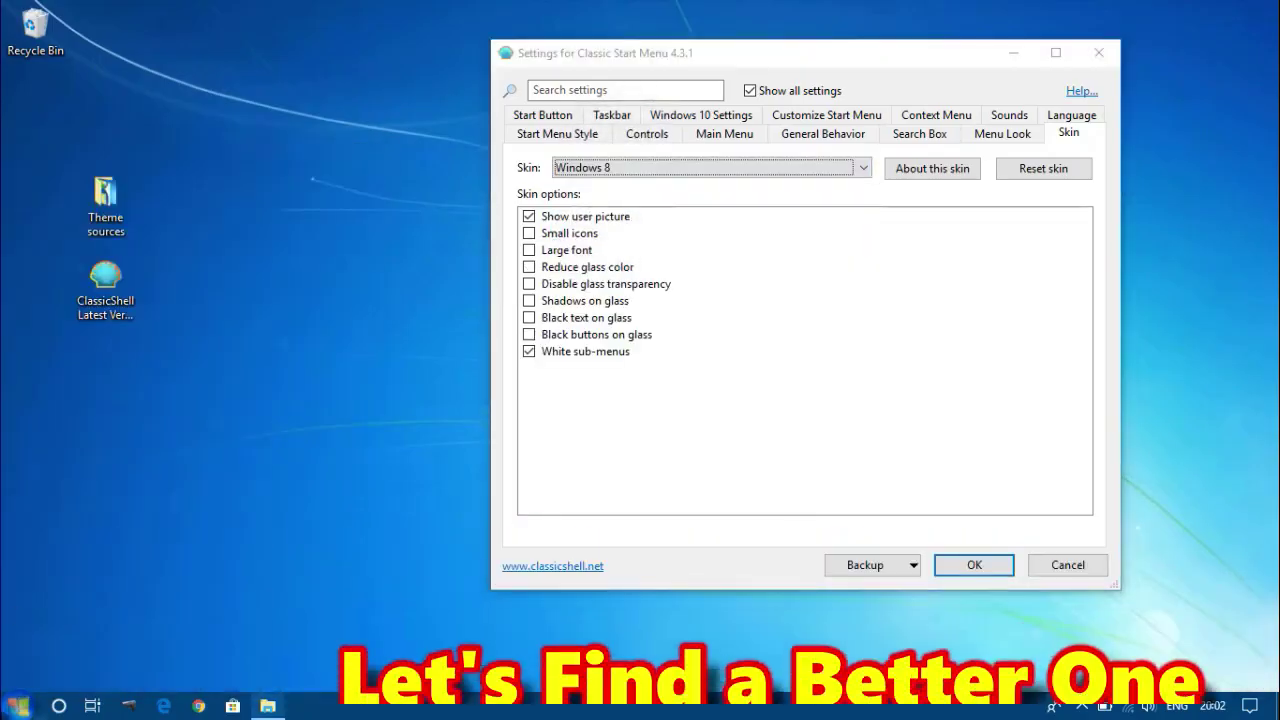
{"action": "left_click", "coordinate": [20, 706]}
{"action": "left_click", "coordinate": [590, 172]}
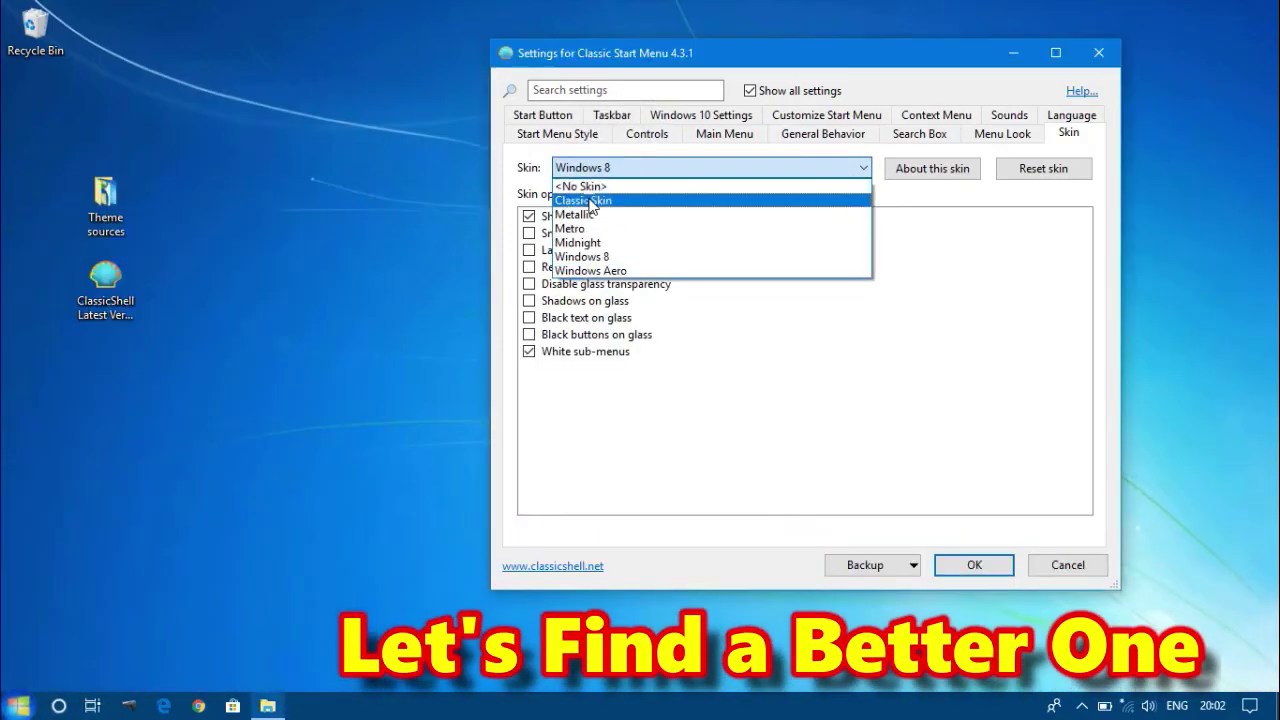
{"action": "left_click", "coordinate": [590, 201]}
{"action": "left_click", "coordinate": [20, 706]}
Preview the start menu with the Windows Aero and Metallic skins.
{"action": "left_click", "coordinate": [618, 168]}
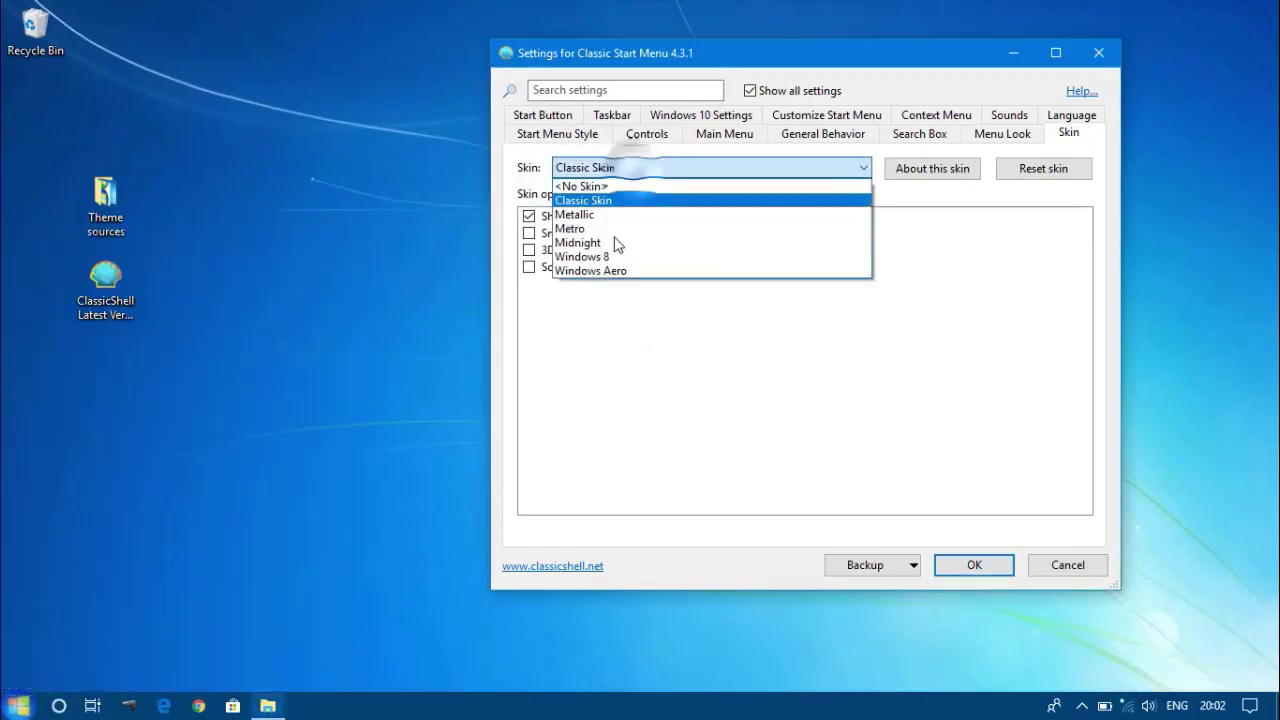
{"action": "left_click", "coordinate": [607, 270]}
{"action": "key", "text": "super"}
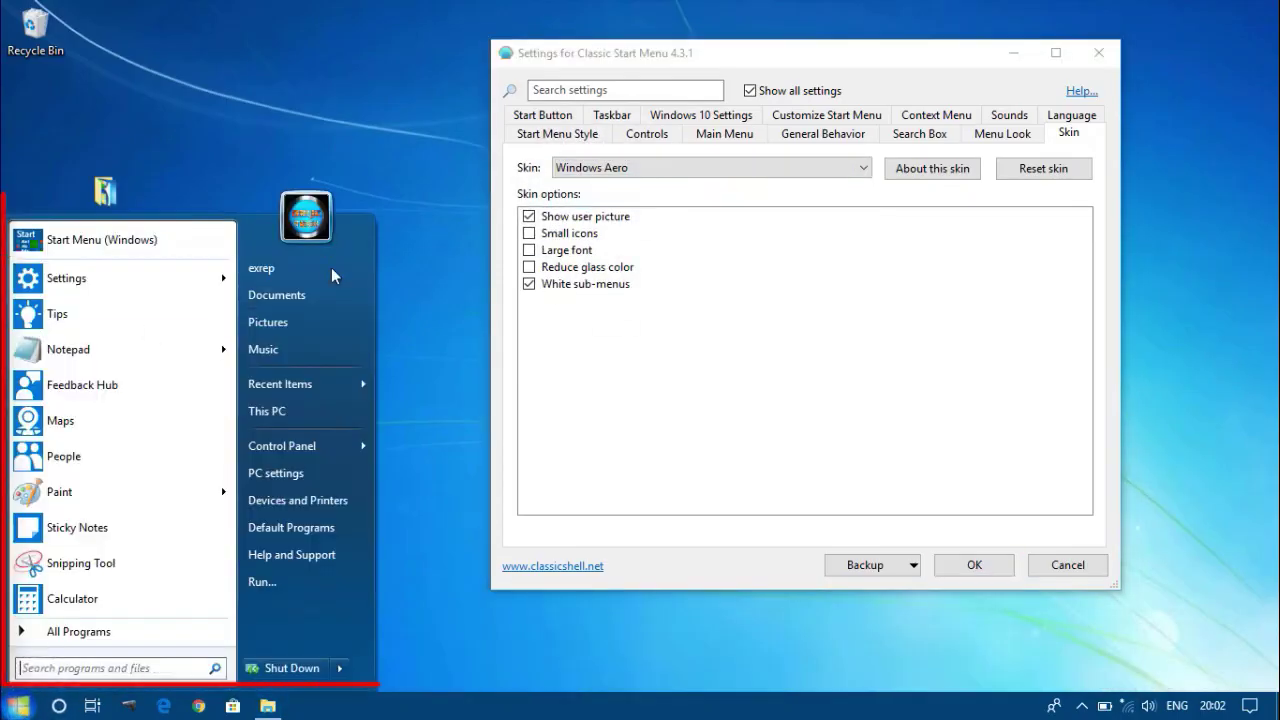
{"action": "left_click", "coordinate": [710, 168]}
{"action": "left_click", "coordinate": [620, 215]}
{"action": "left_click", "coordinate": [20, 708]}
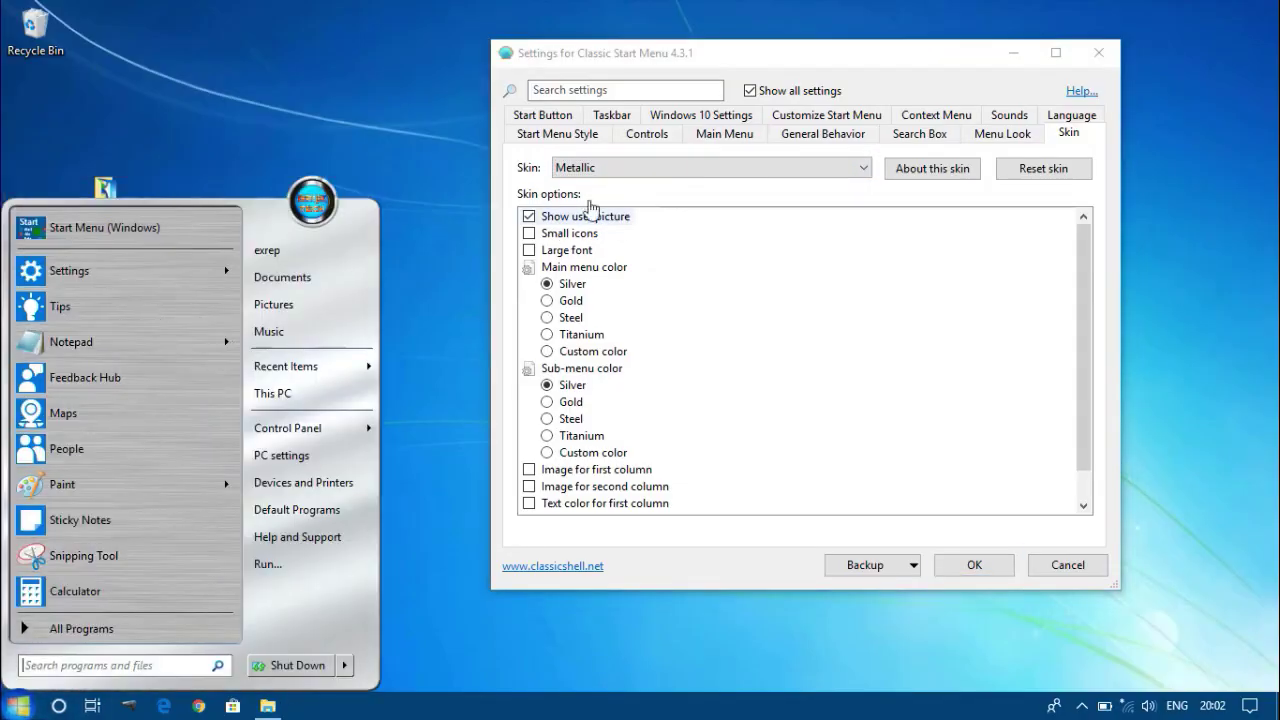
{"action": "left_click", "coordinate": [611, 166]}
Choose the Metro skin with Opaque enabled, preview it, and save the settings with OK.
{"action": "left_click", "coordinate": [586, 229]}
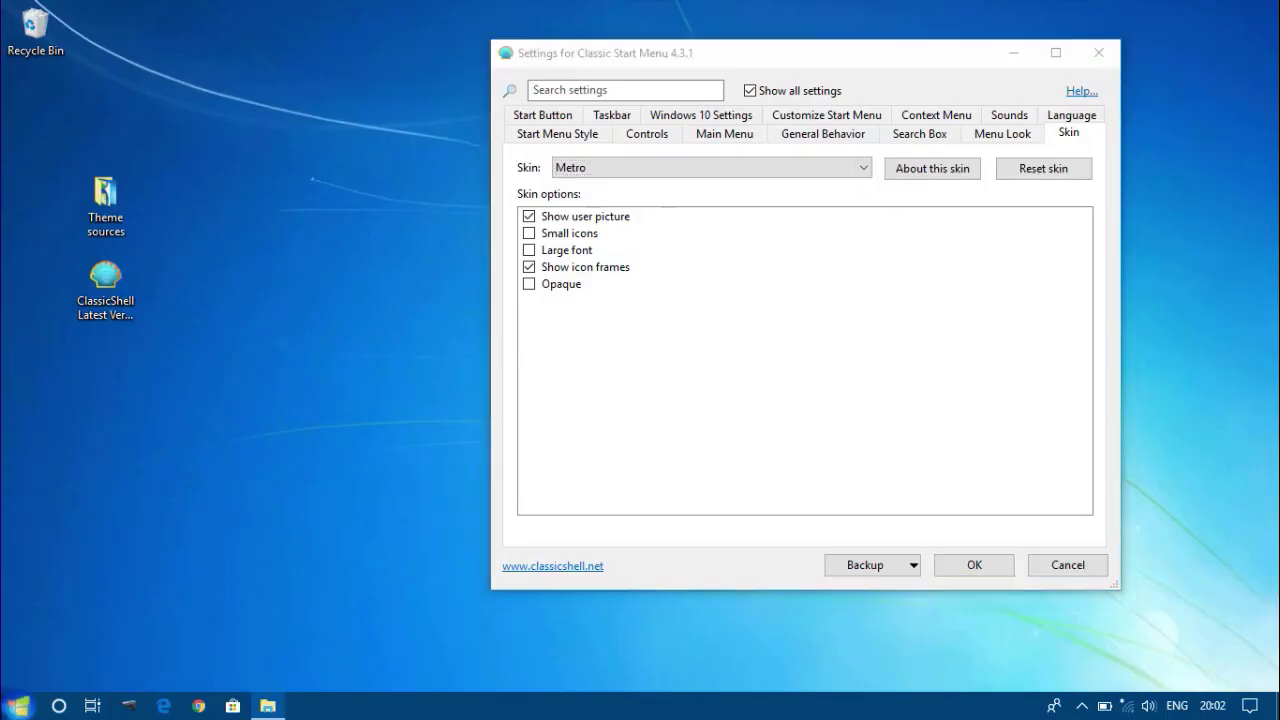
{"action": "left_click", "coordinate": [20, 708]}
{"action": "left_click", "coordinate": [176, 560]}
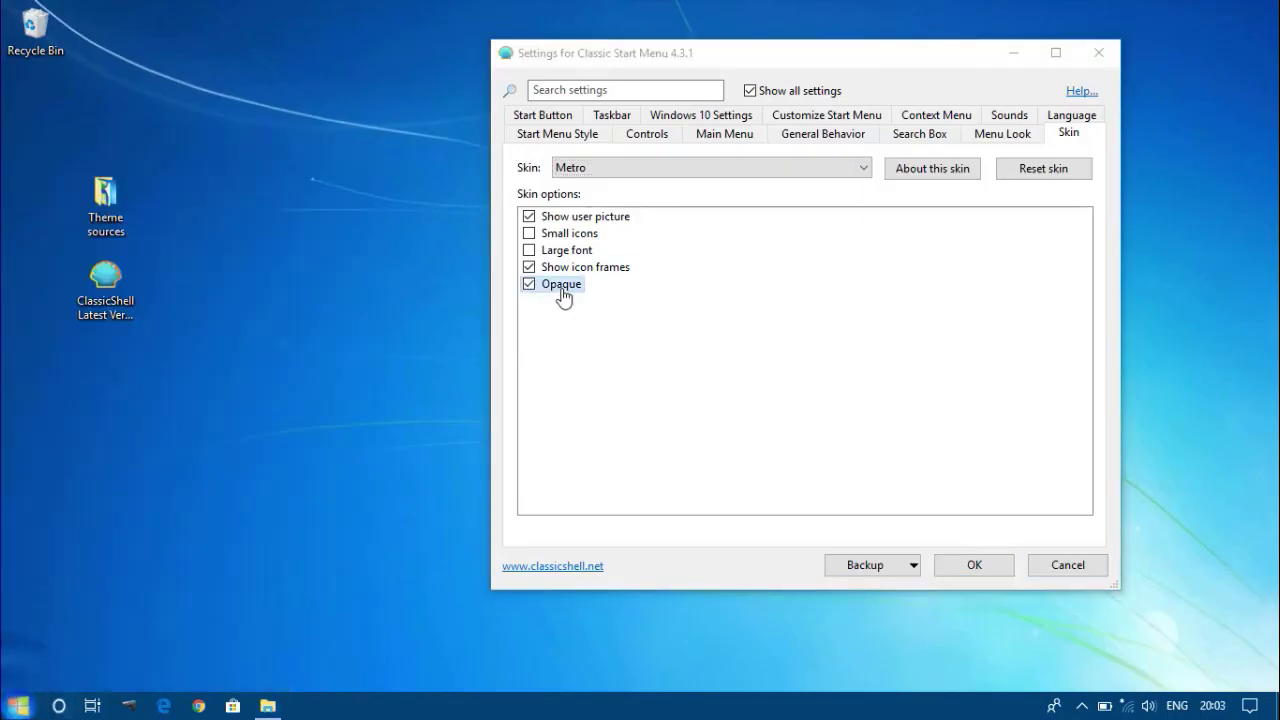
{"action": "left_click", "coordinate": [561, 286]}
{"action": "left_click", "coordinate": [18, 706]}
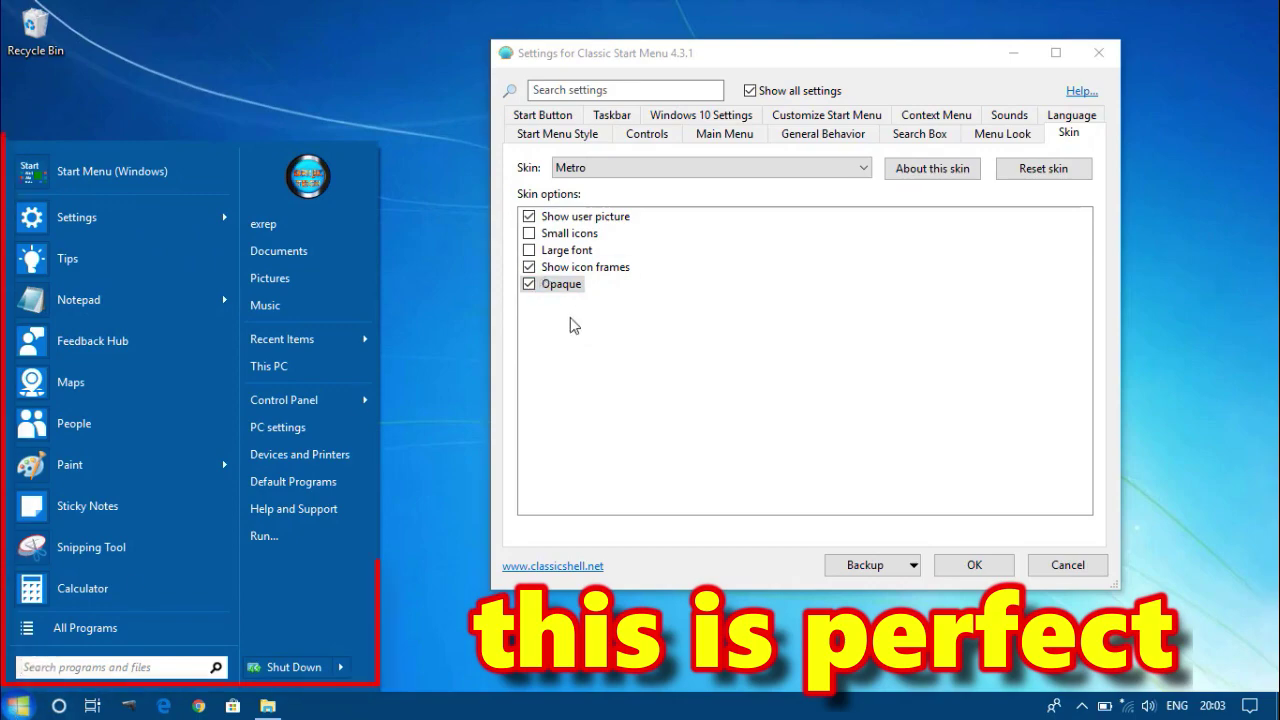
{"action": "left_click", "coordinate": [570, 322]}
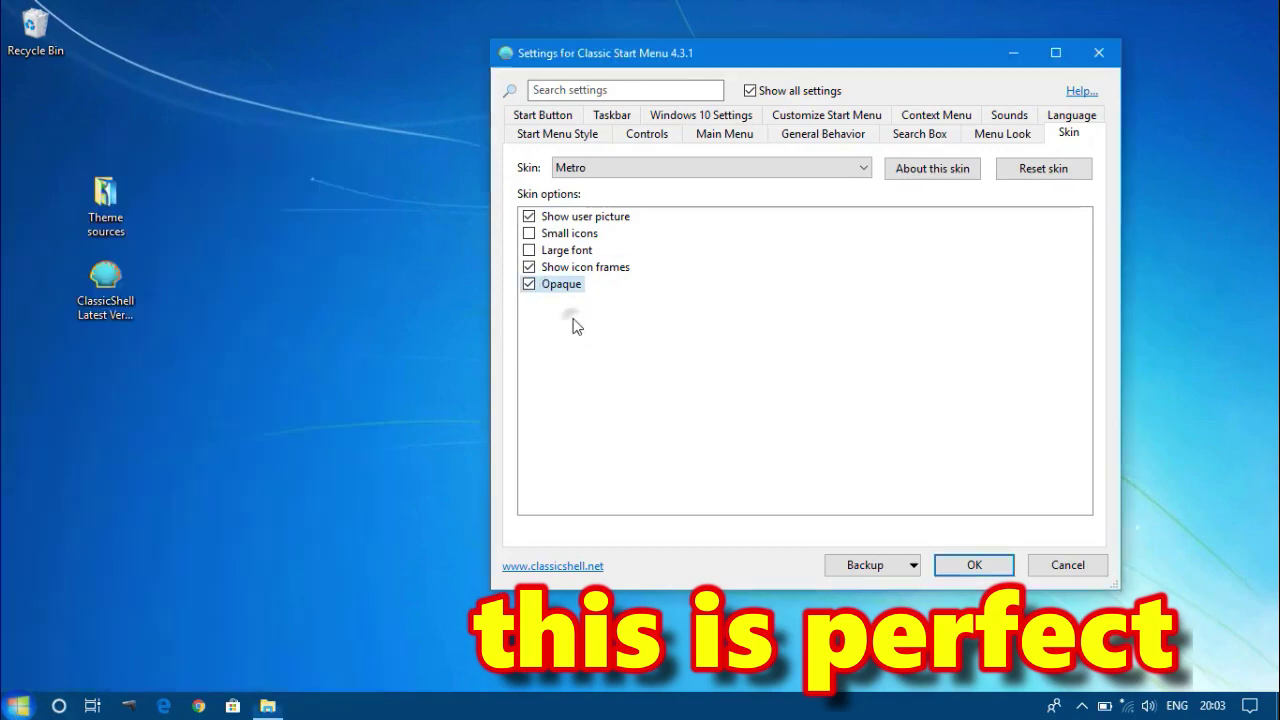
{"action": "left_click", "coordinate": [962, 566]}
{"action": "right_click", "coordinate": [450, 165]}
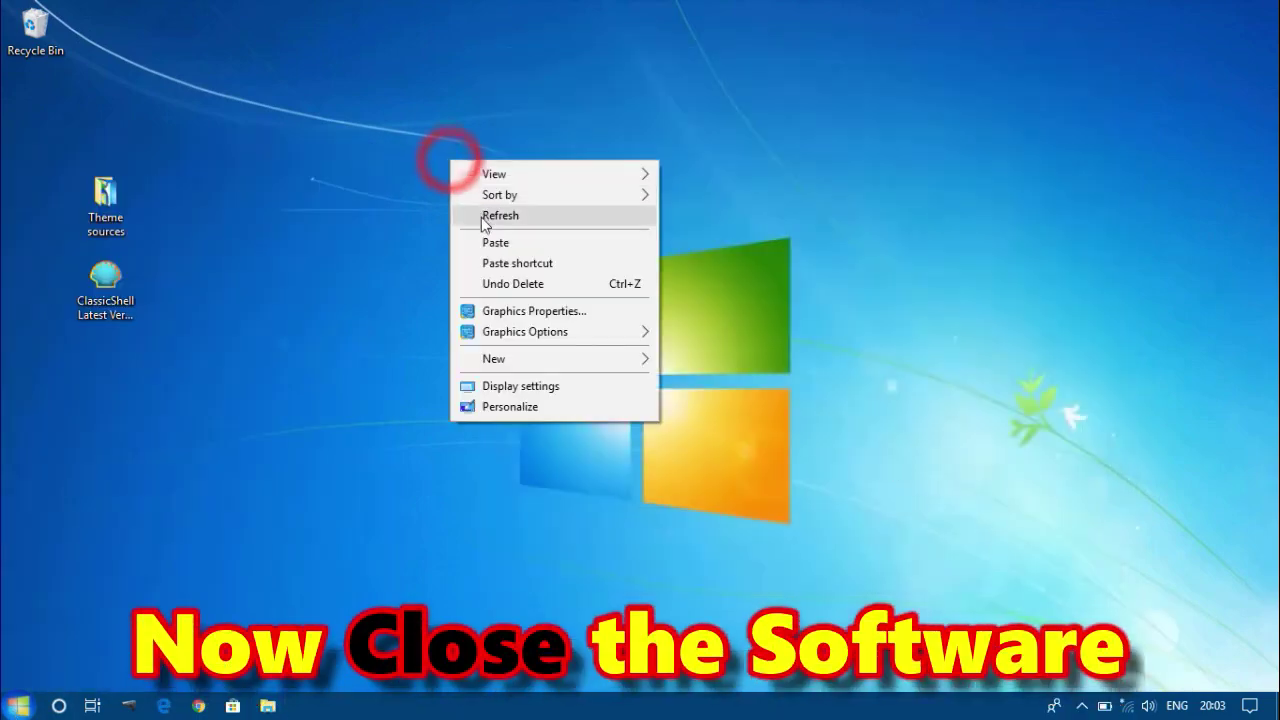
{"action": "left_click", "coordinate": [483, 217]}
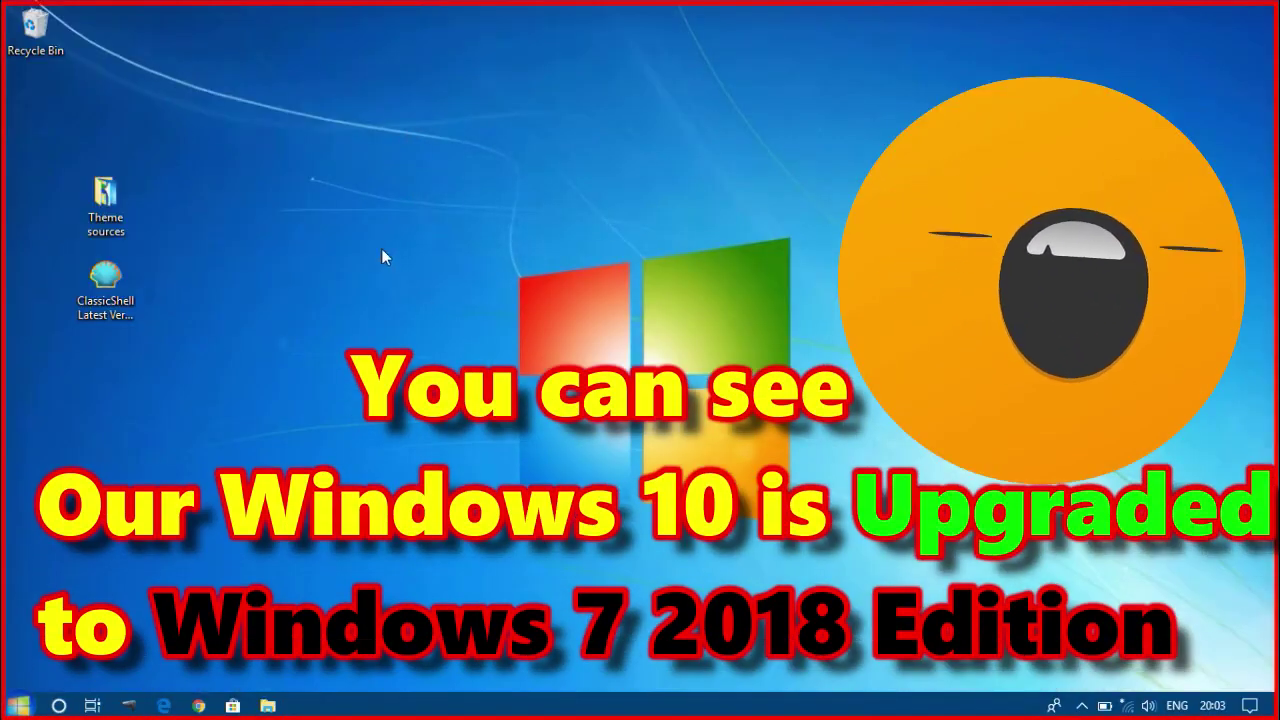
{"action": "right_click", "coordinate": [382, 250]}
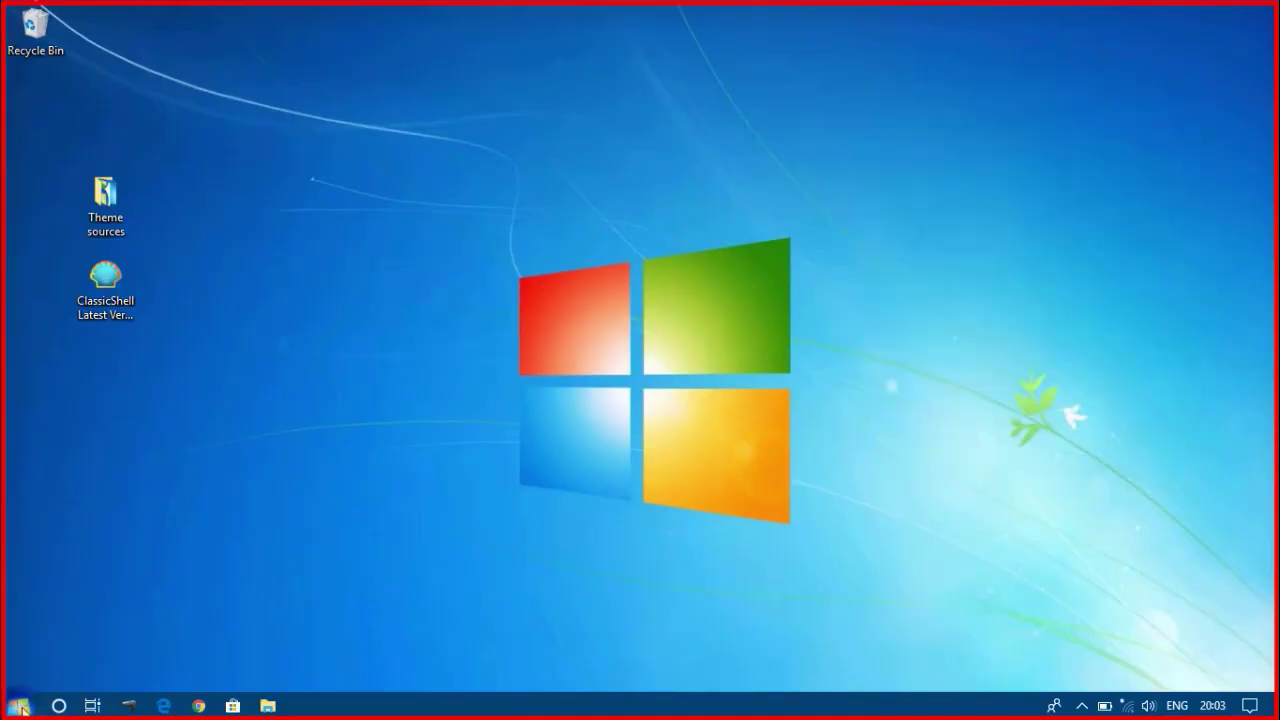
{"action": "left_click", "coordinate": [18, 705]}
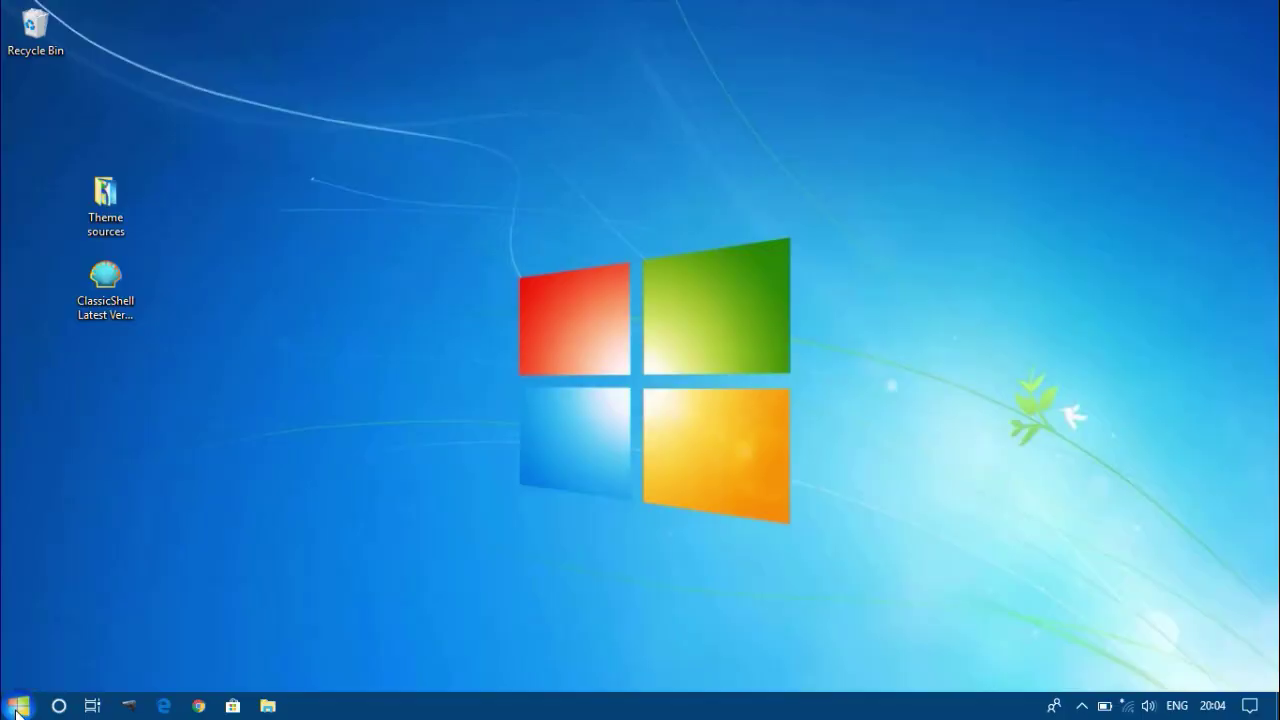
{"action": "left_click", "coordinate": [17, 711]}
{"action": "left_click", "coordinate": [337, 668]}
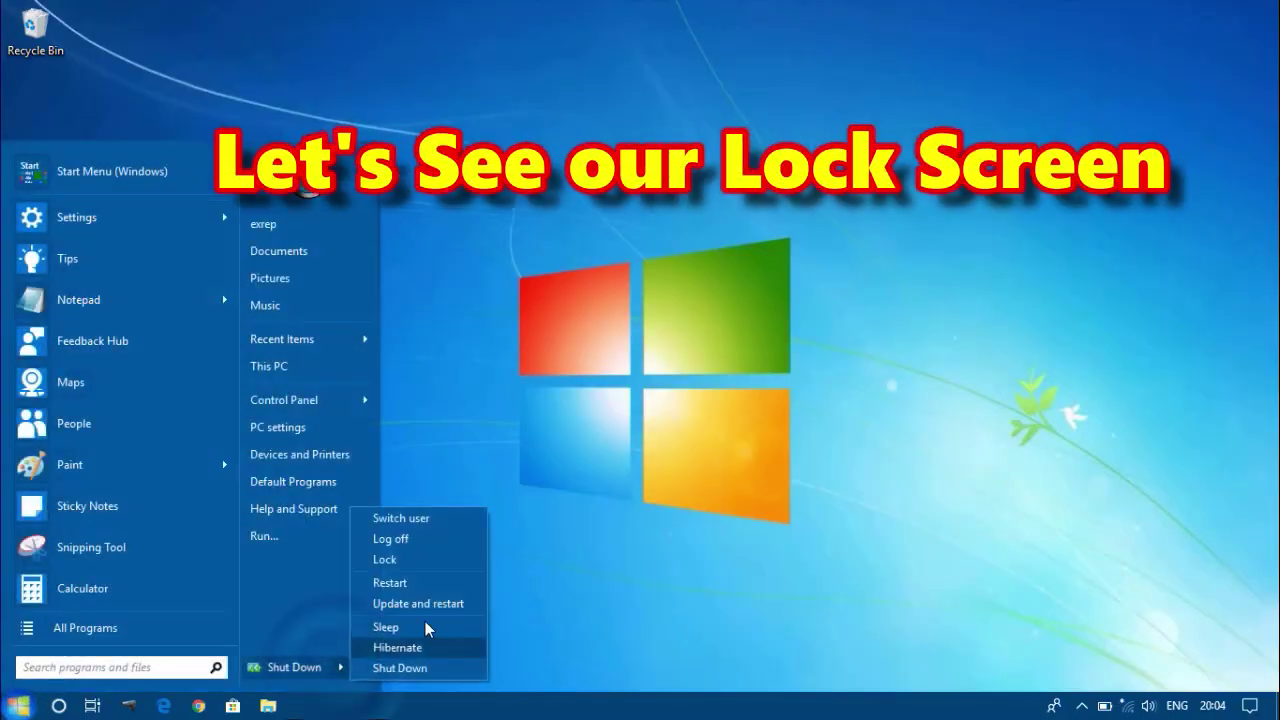
{"action": "left_click", "coordinate": [390, 560]}
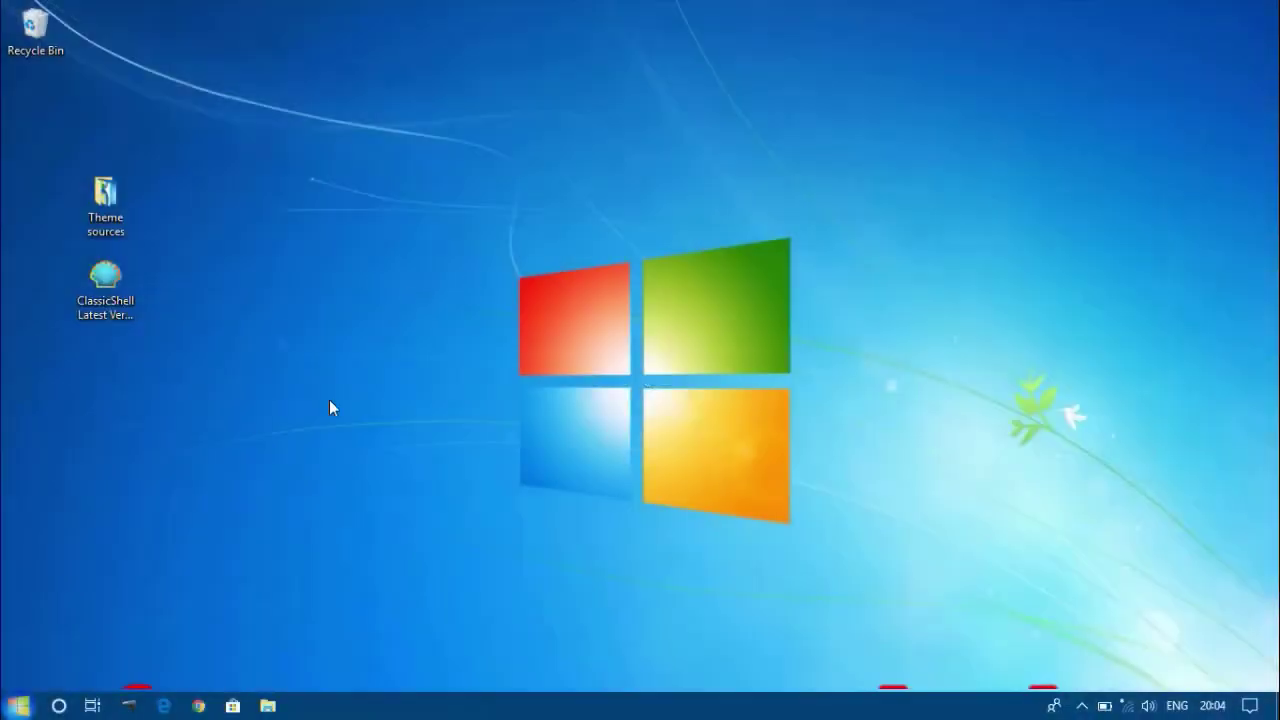
{"action": "right_click", "coordinate": [360, 203]}
{"action": "left_click", "coordinate": [406, 252]}
Run appwiz.cpl from the Run dialog to open Programs and Features.
{"action": "key", "text": "super+r"}
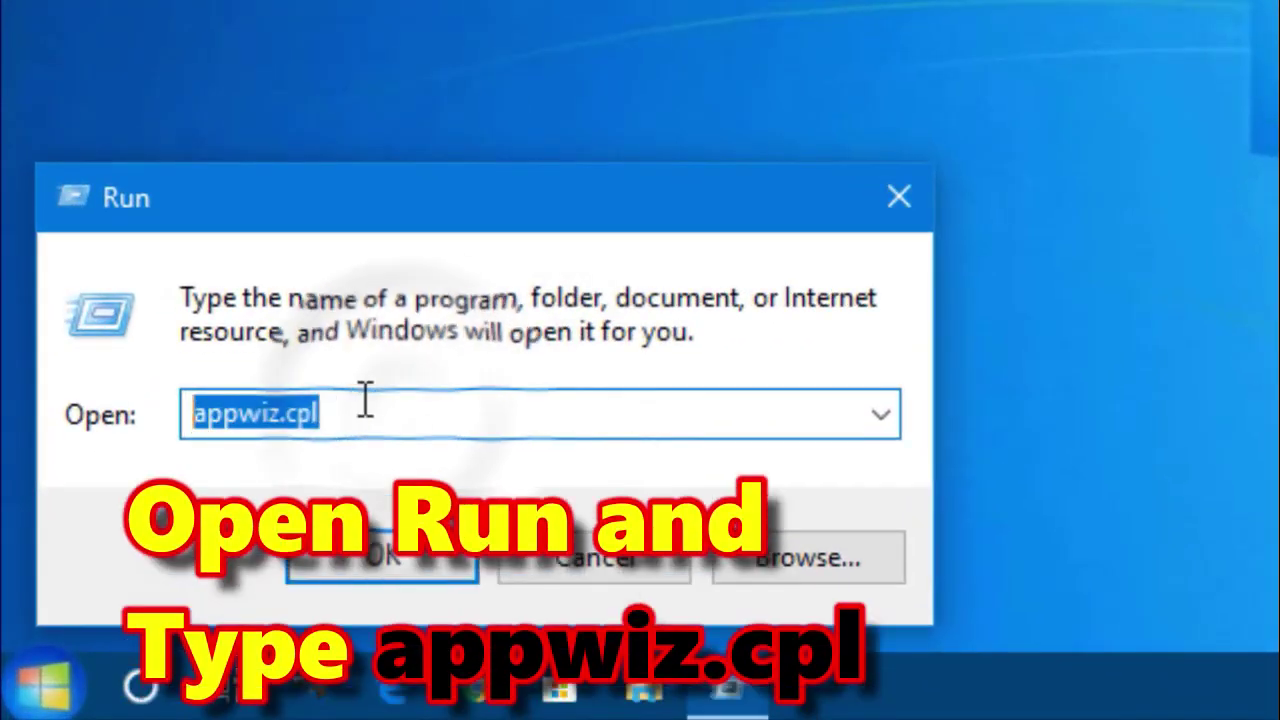
{"action": "left_click", "coordinate": [352, 418]}
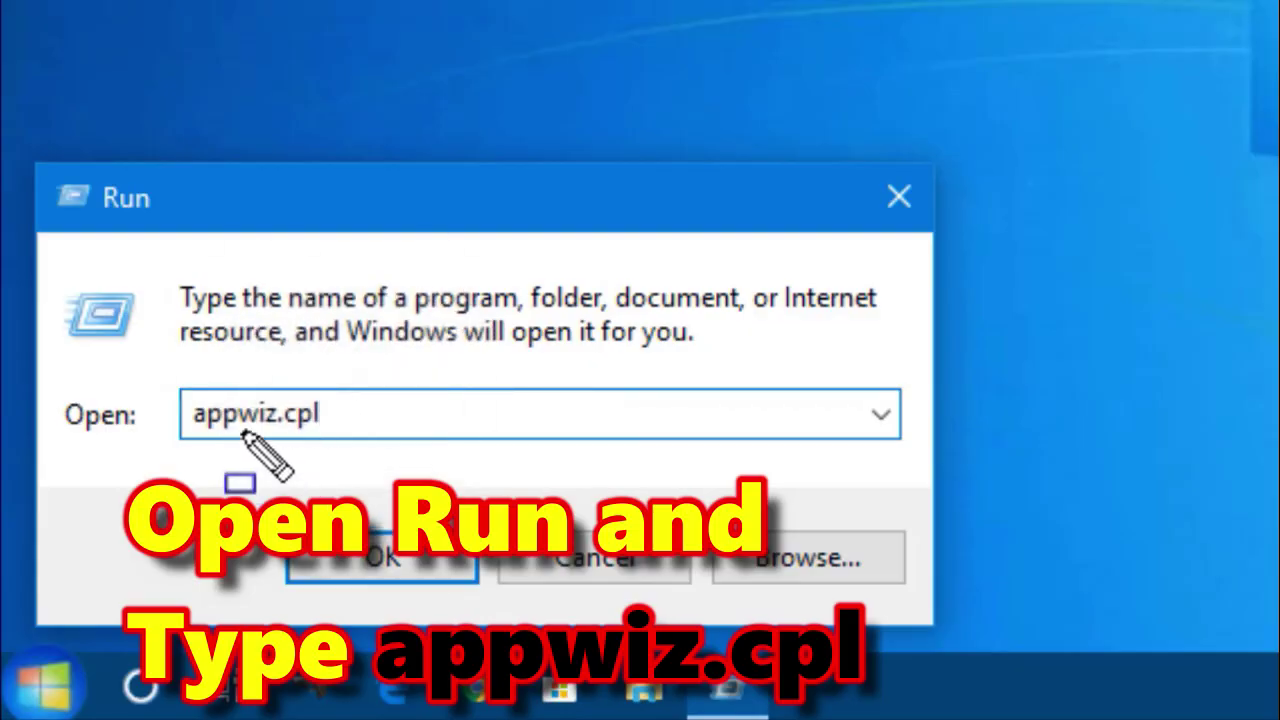
{"action": "left_click_drag", "start_coordinate": [172, 365], "coordinate": [355, 455]}
{"action": "key", "text": "Escape"}
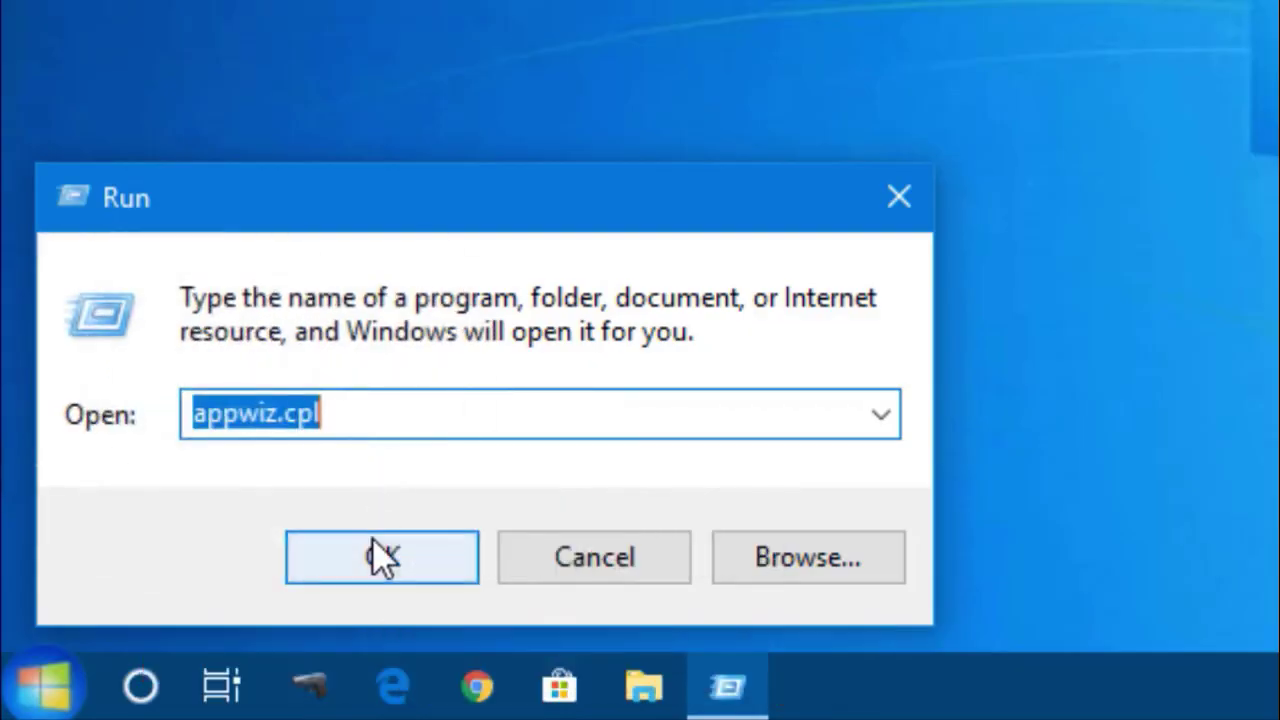
{"action": "left_click", "coordinate": [372, 540]}
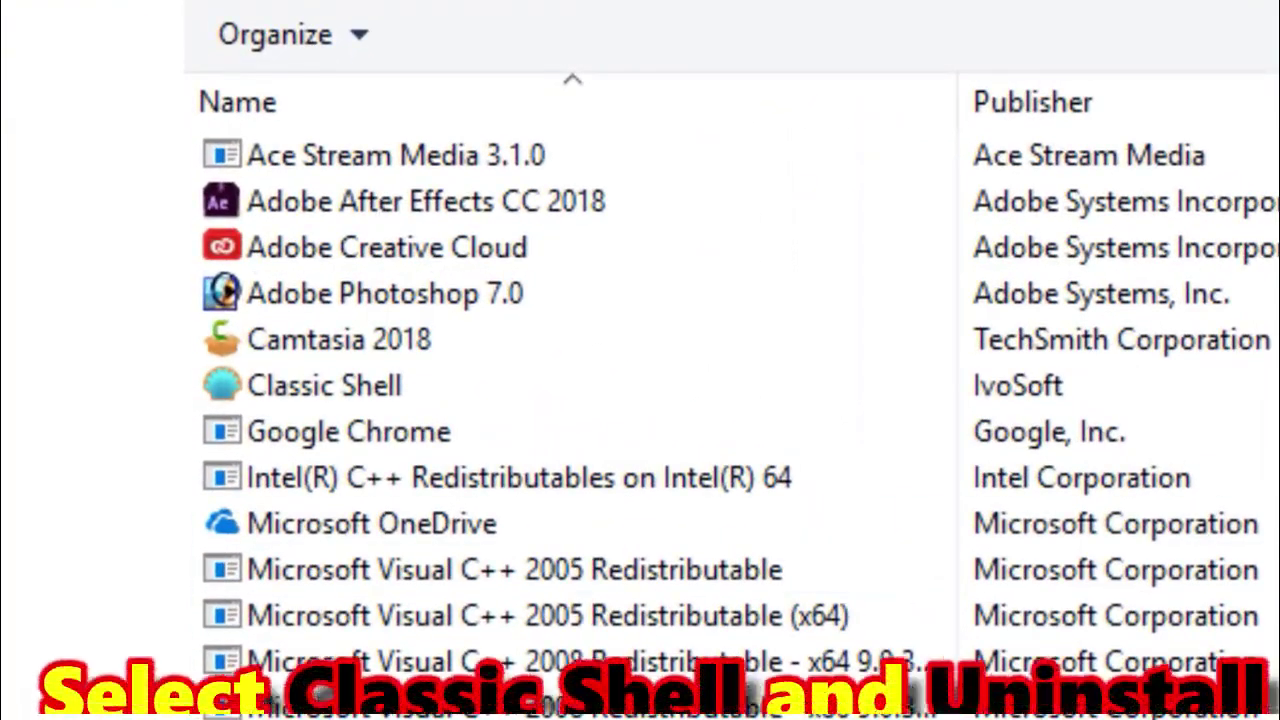
Select Classic Shell in the program list and start uninstalling it.
{"action": "scroll", "coordinate": [735, 450], "scroll_direction": "down", "scroll_amount": 1}
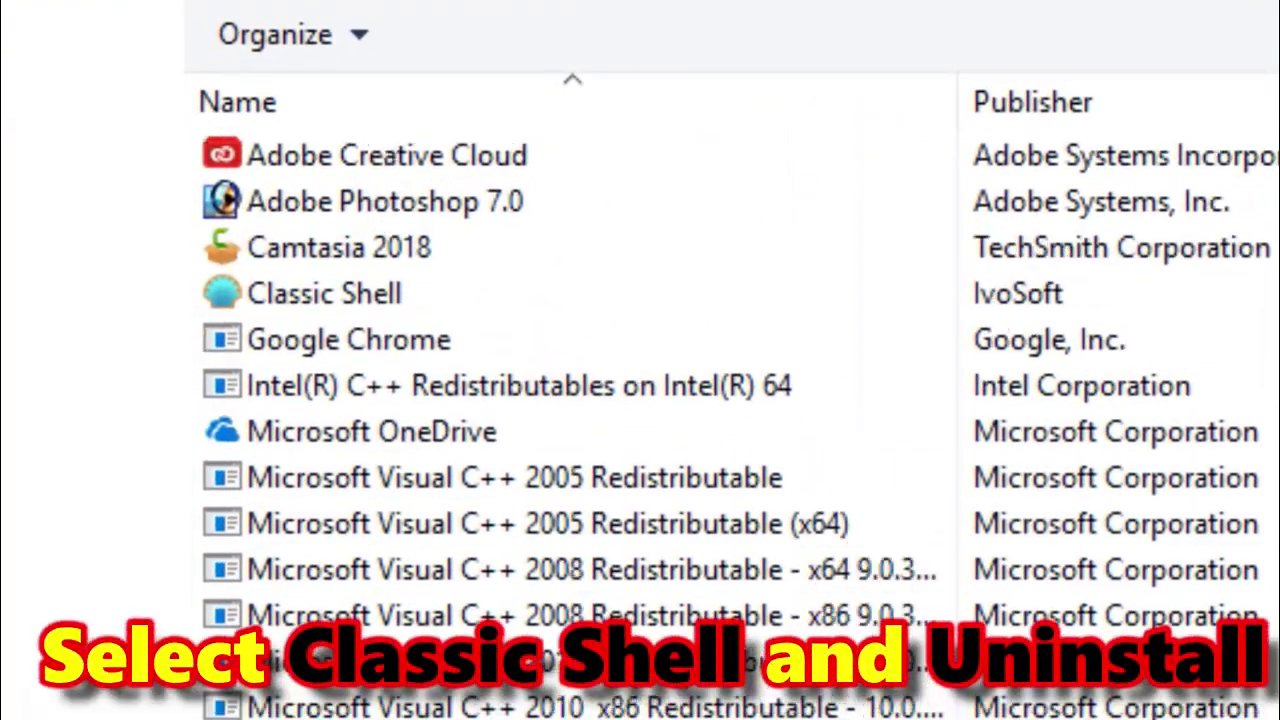
{"action": "scroll", "coordinate": [735, 420], "scroll_direction": "down", "scroll_amount": 1}
{"action": "scroll", "coordinate": [735, 420], "scroll_direction": "up", "scroll_amount": 2}
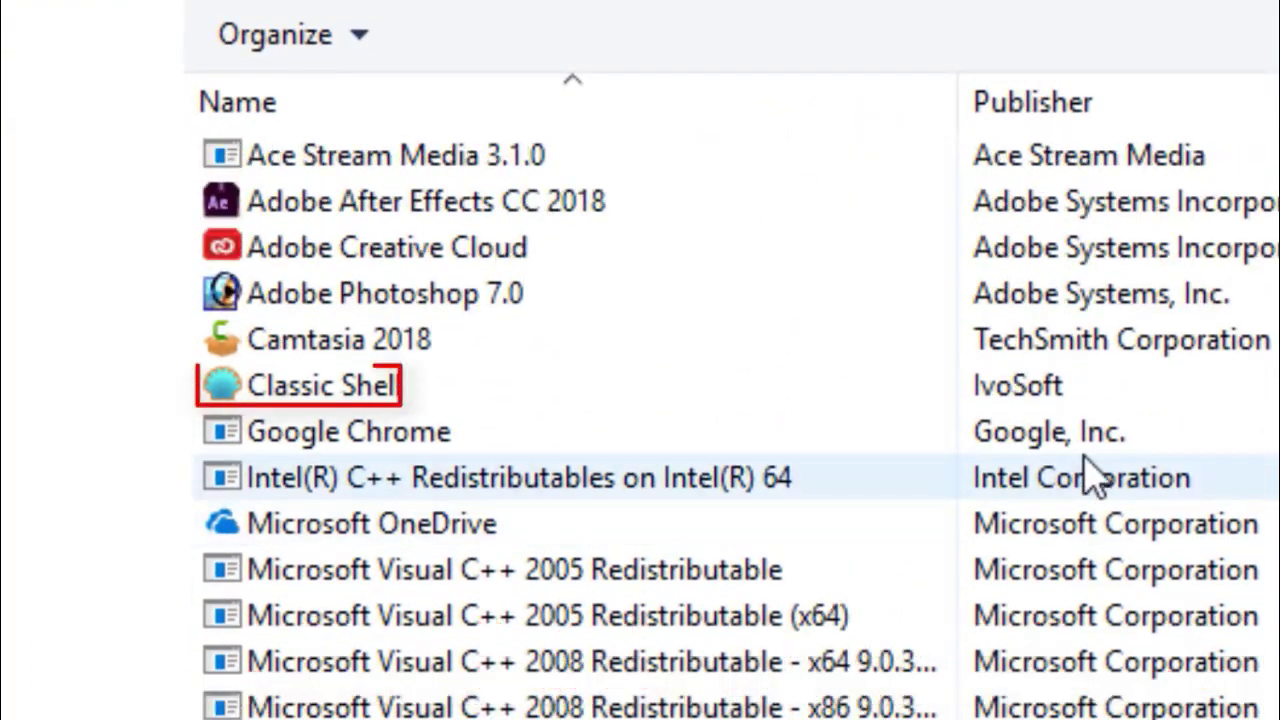
{"action": "left_click", "coordinate": [528, 392]}
{"action": "left_click", "coordinate": [465, 68]}
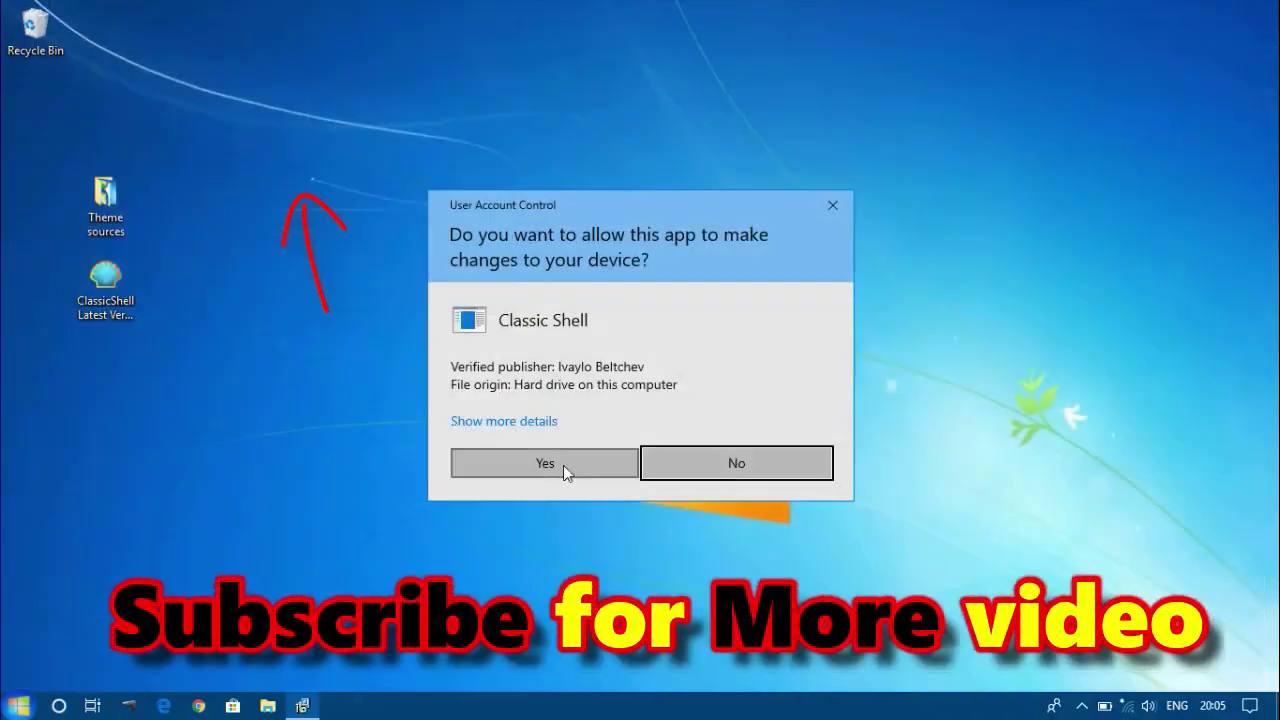
Approve the User Account Control prompt so Classic Shell finishes uninstalling.
{"action": "left_click", "coordinate": [545, 463]}
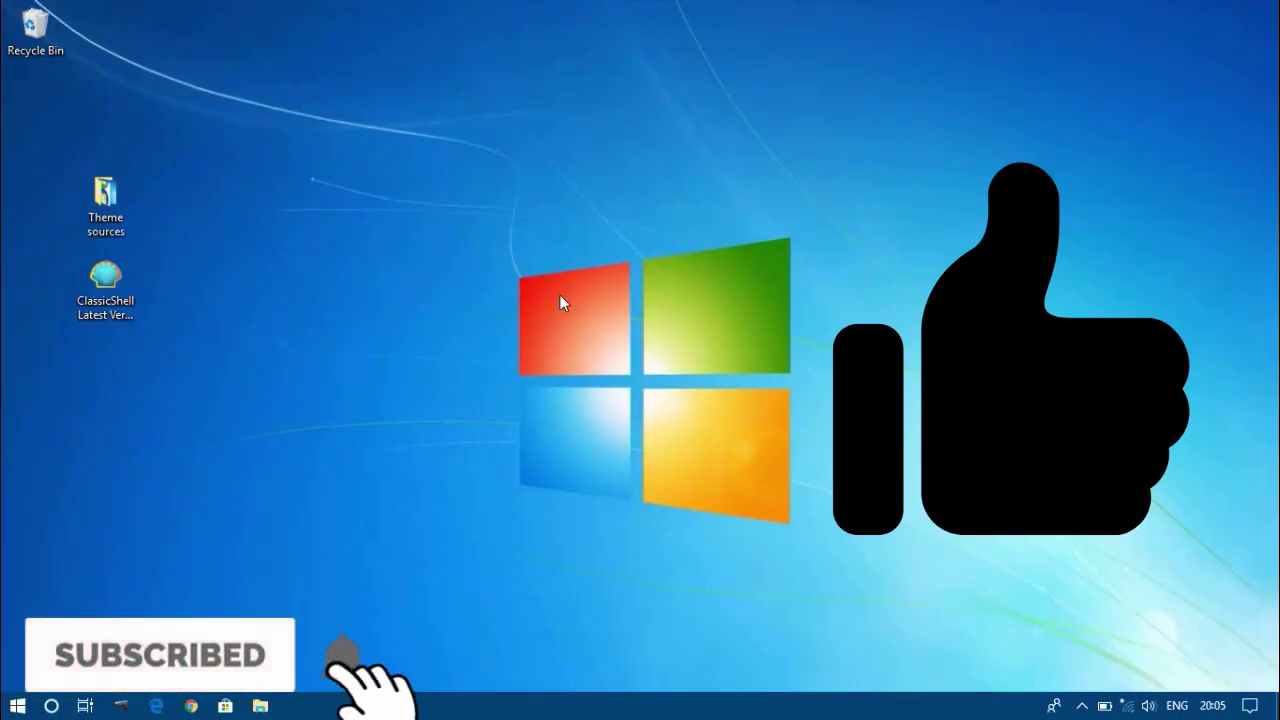
{"action": "right_click", "coordinate": [372, 262]}
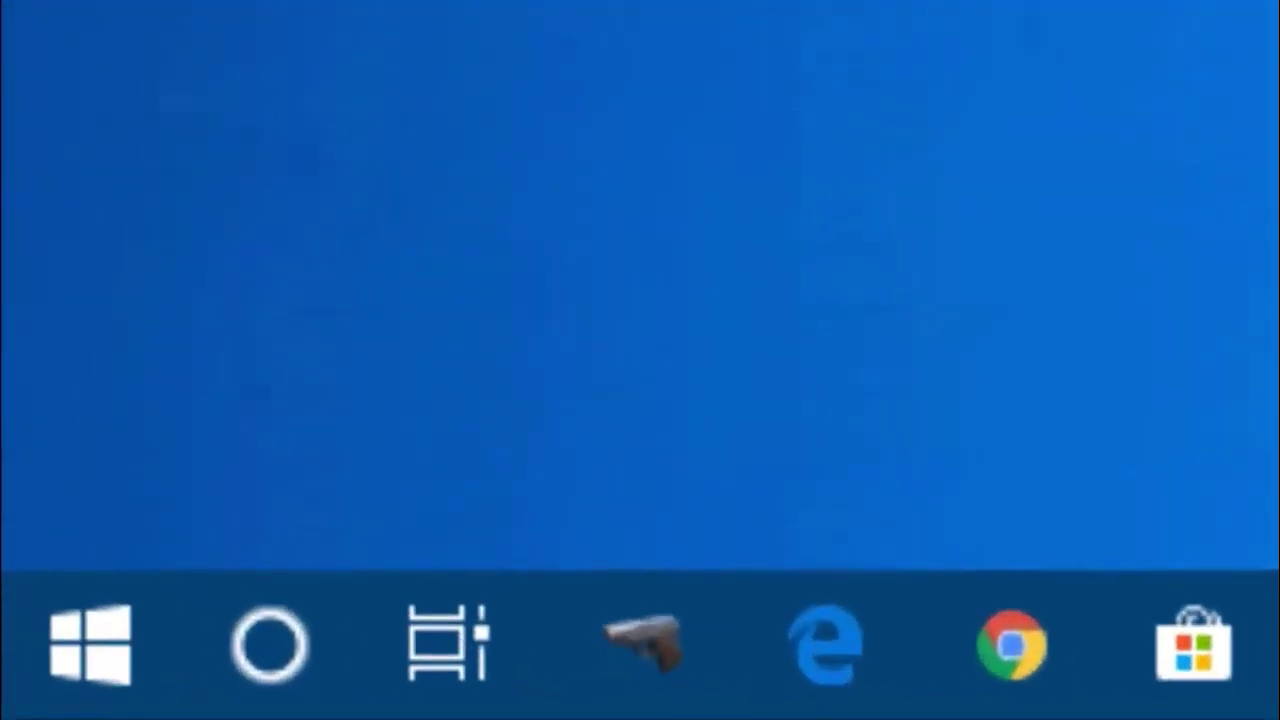